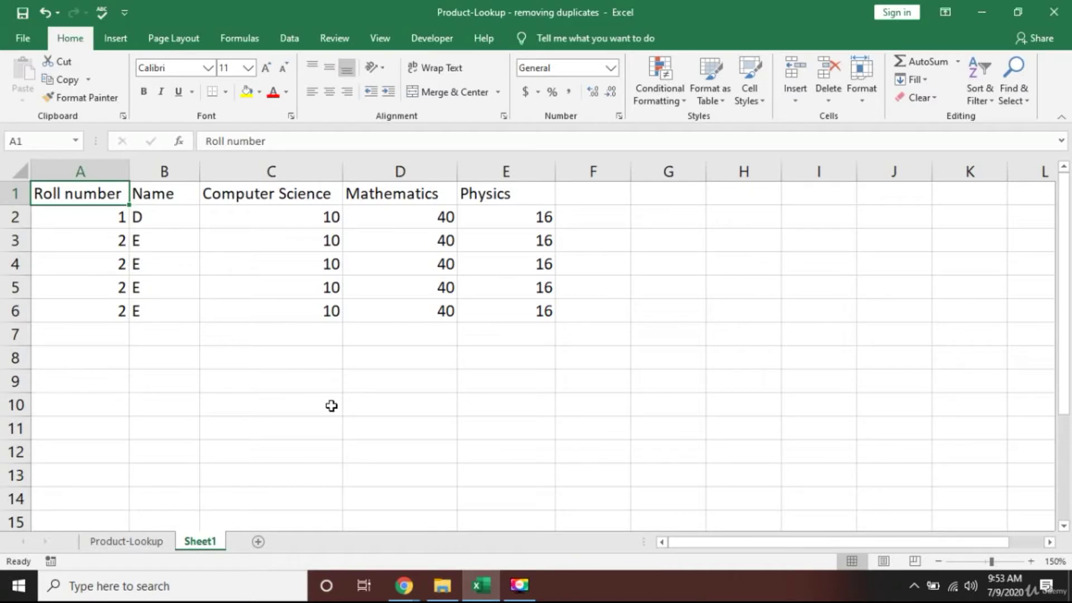
Step: Look over the repeated student records in rows 3 to 6 of the marks table
key("Down")
key("Down")
key("Down")
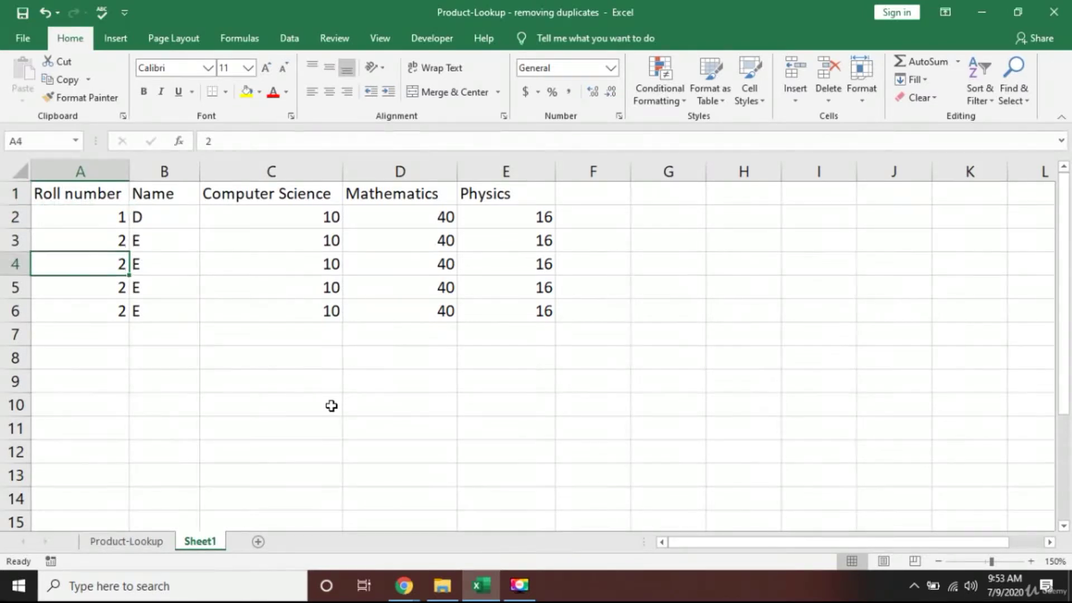
key("Up")
key("shift+Right")
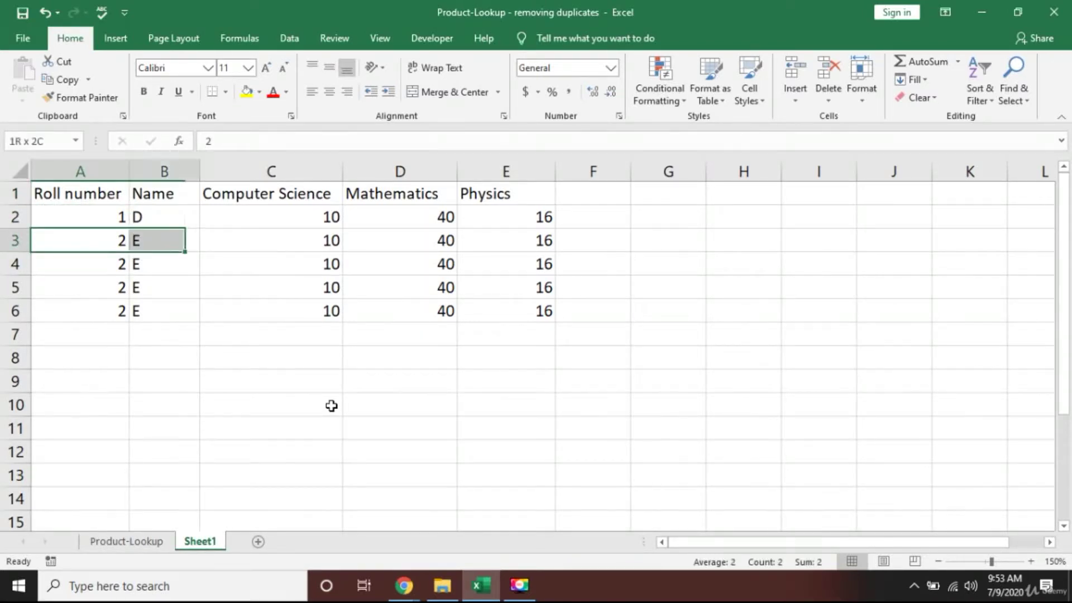
key("shift+Right")
key("shift+Right")
key("shift+Right")
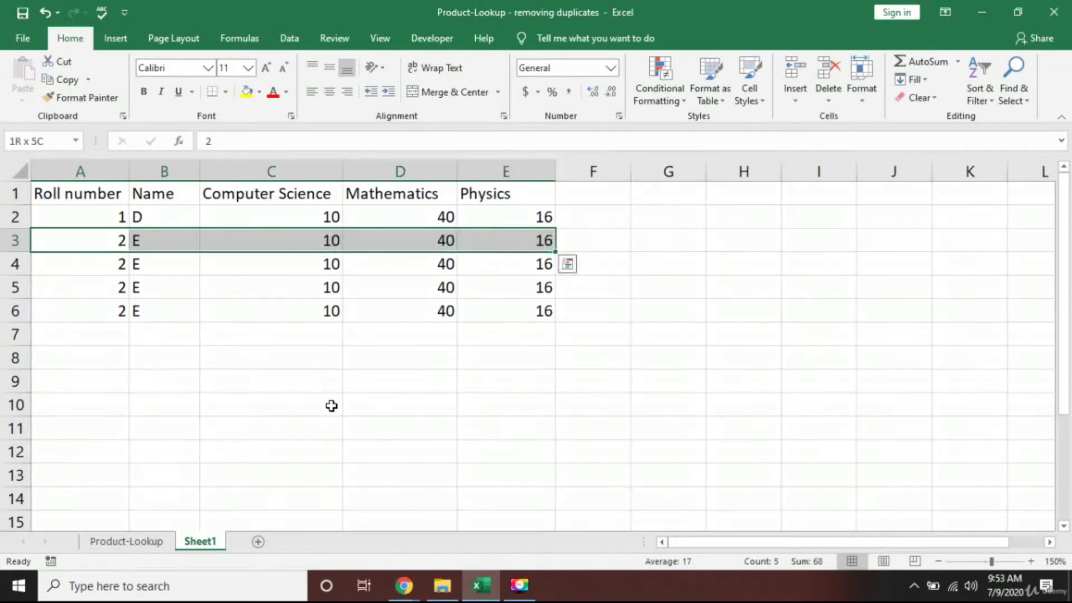
key("shift+Down")
key("shift+Down")
key("shift+Down")
key("Right")
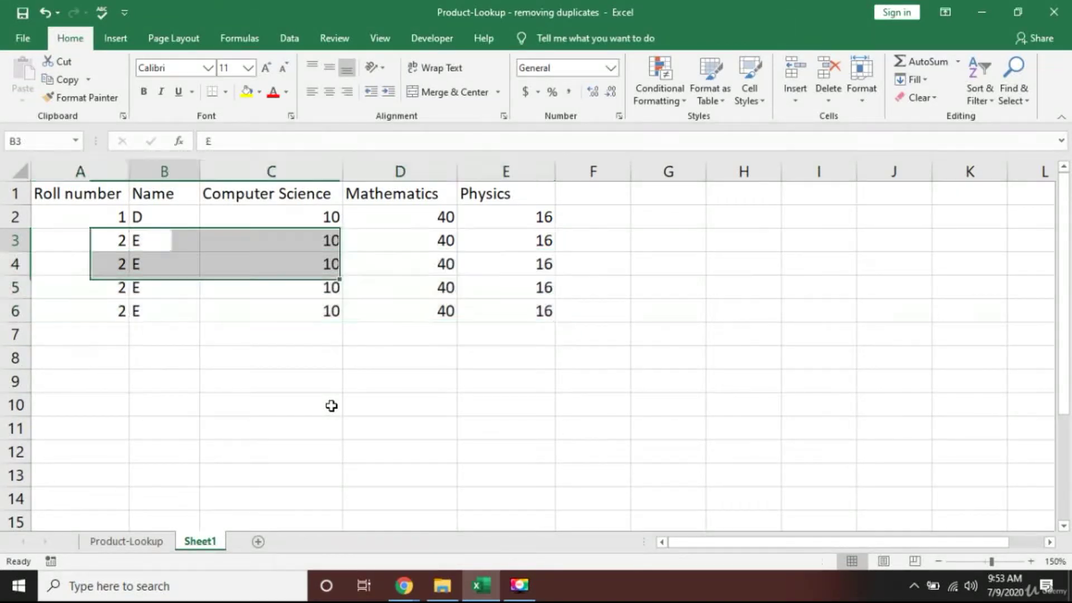
key("Left")
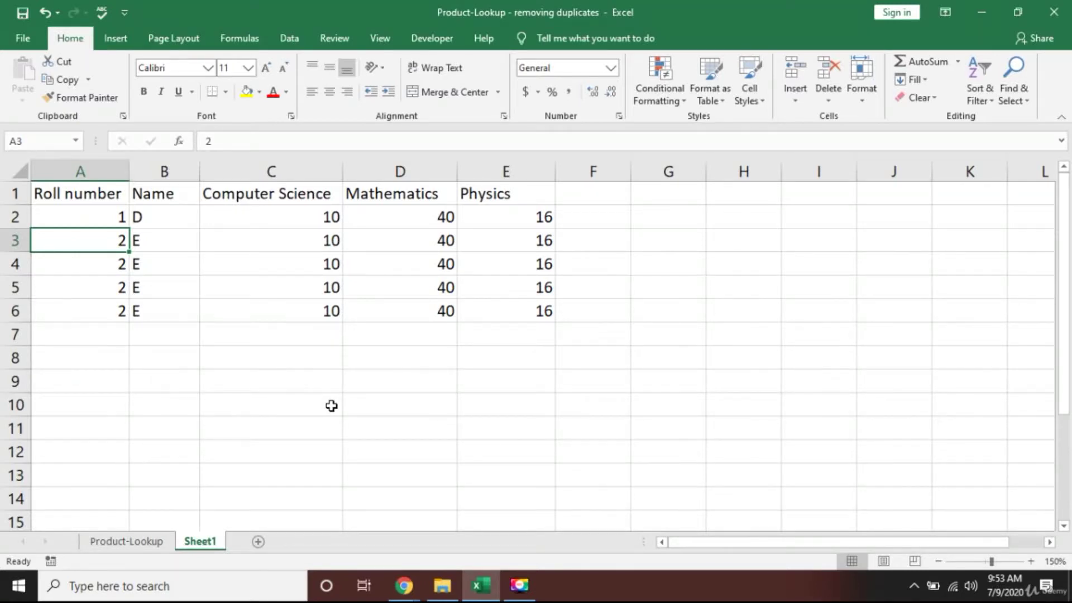
Step: Select A1:E6 and remove duplicates across all five columns, deleting 3 rows
key("Up")
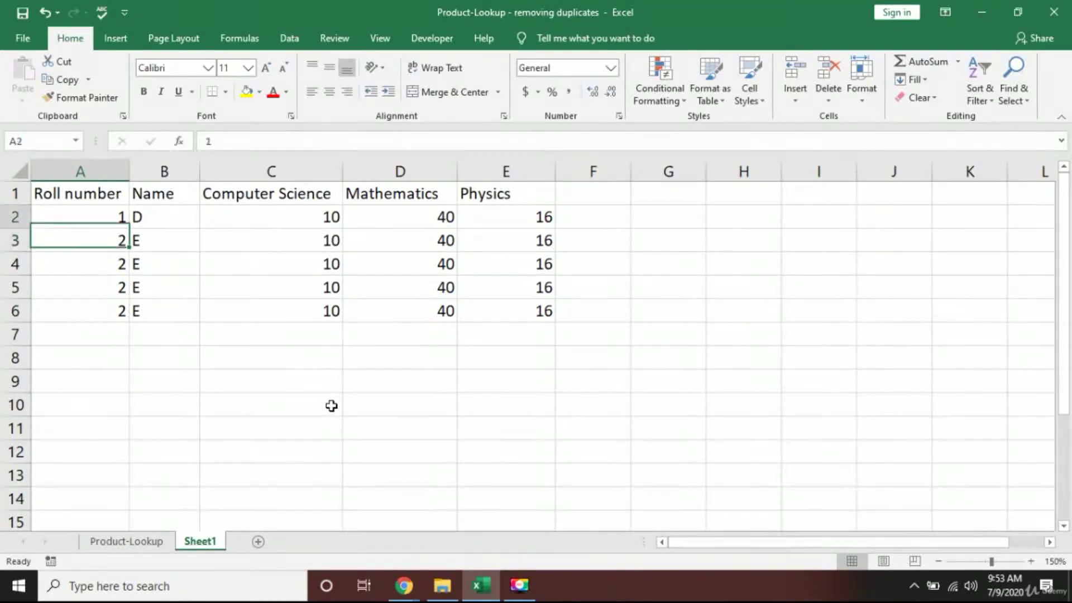
key("Up")
key("ctrl+shift+Down")
key("ctrl+shift+Right")
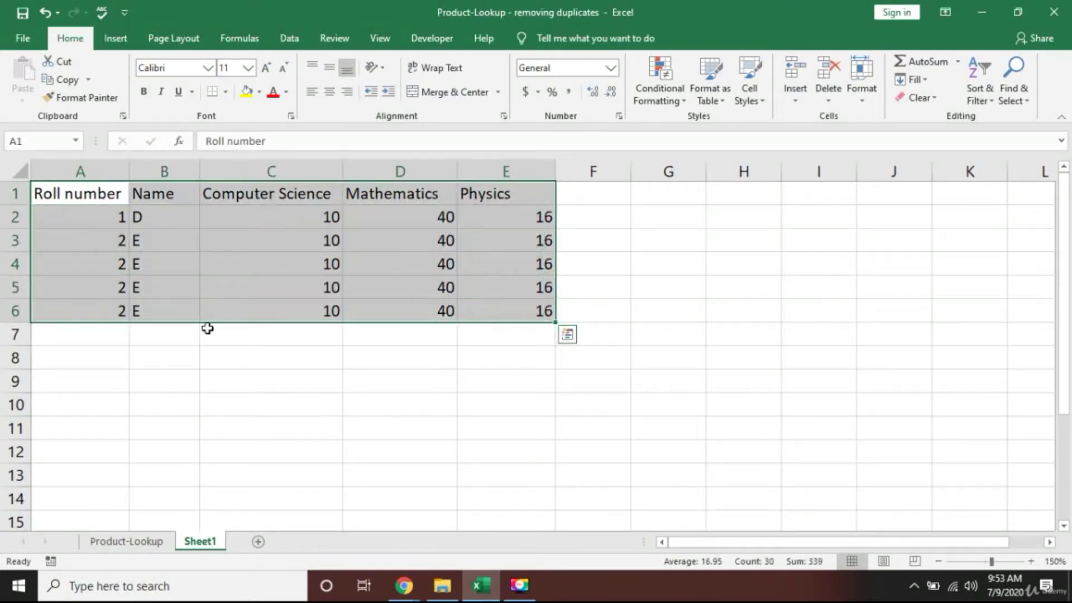
left_click(290, 40)
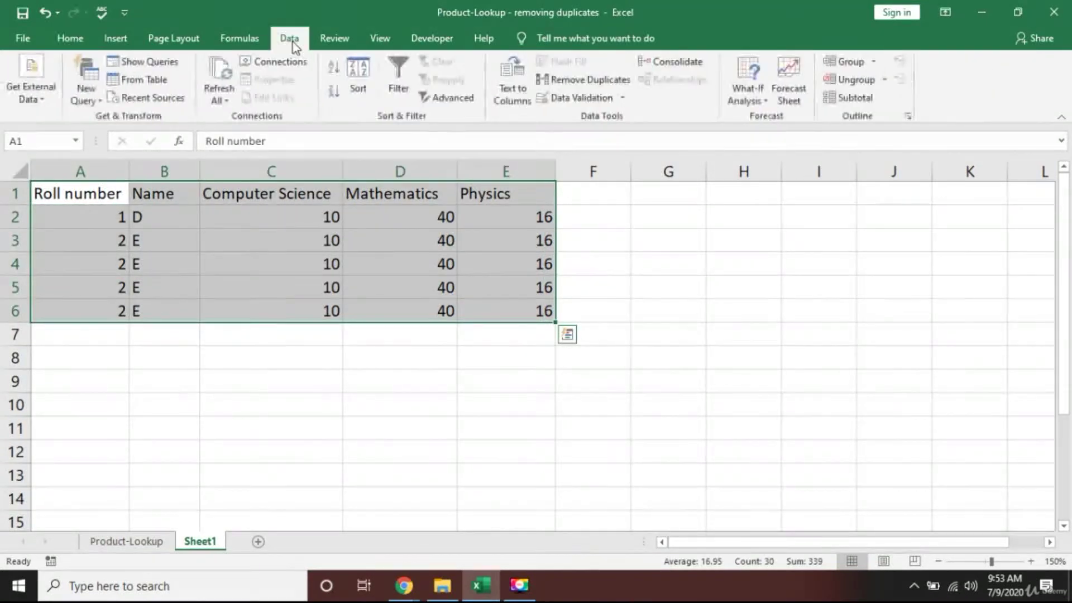
left_click(590, 81)
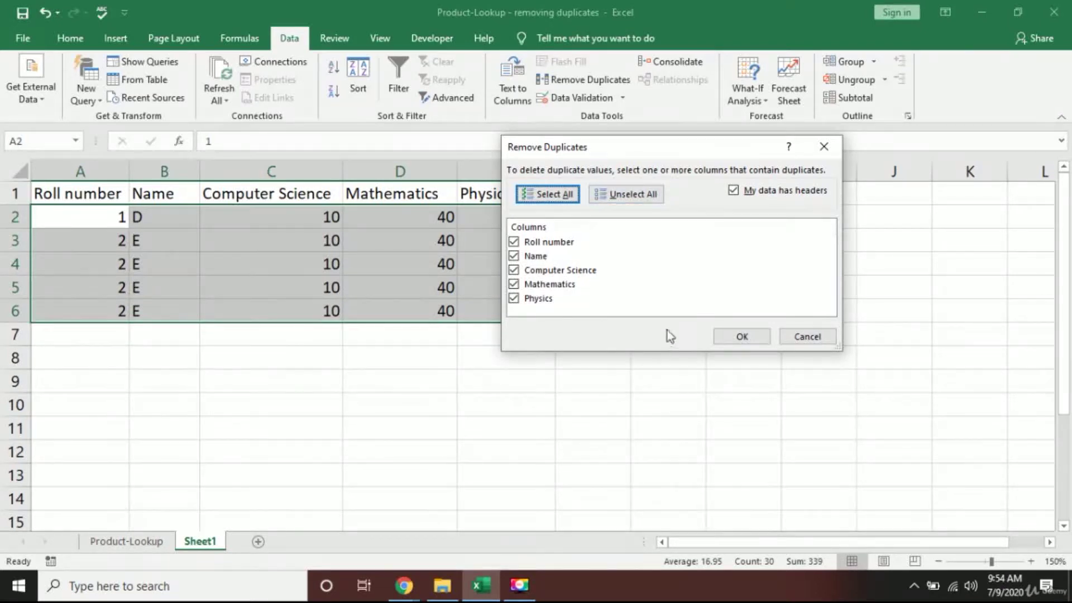
left_click(756, 337)
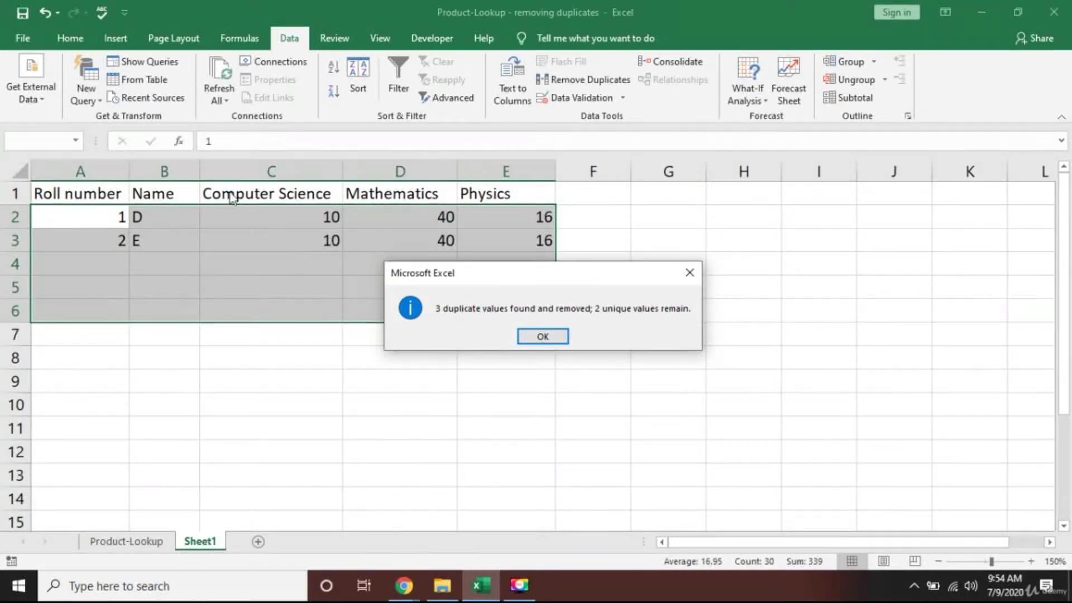
left_click(535, 335)
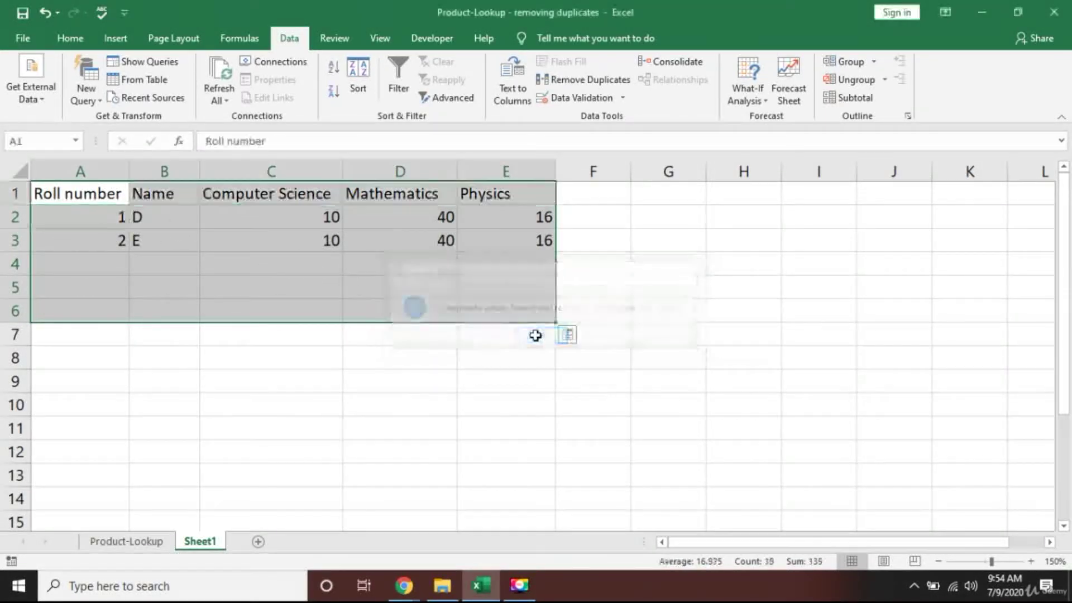
left_click(167, 246)
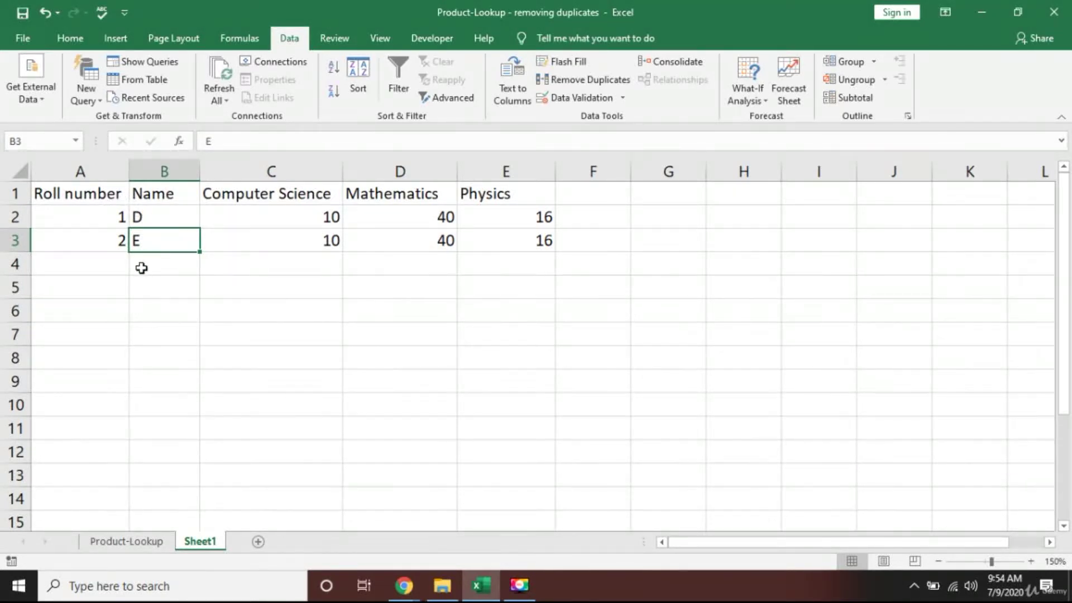
Step: Undo the removal, rerun Remove Duplicates on all columns, then undo again to restore all five rows
key("ctrl+z")
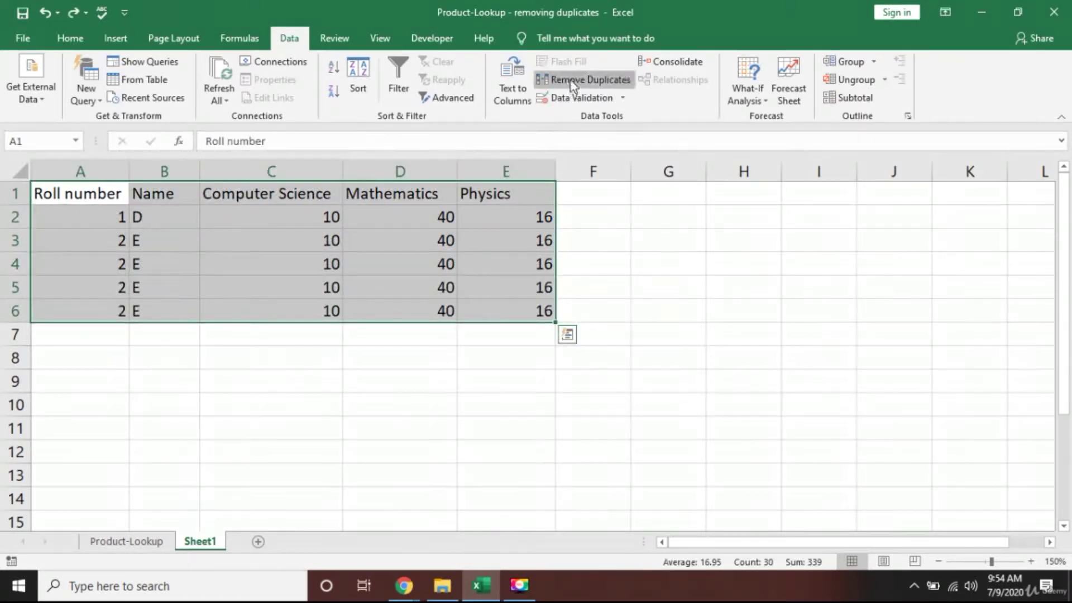
left_click(556, 80)
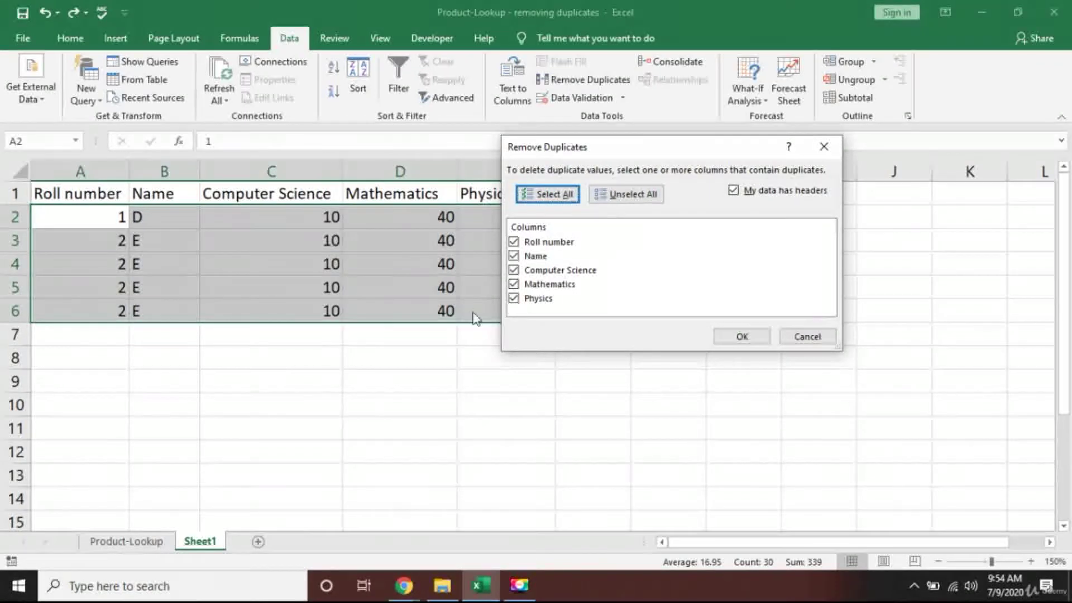
left_click(748, 337)
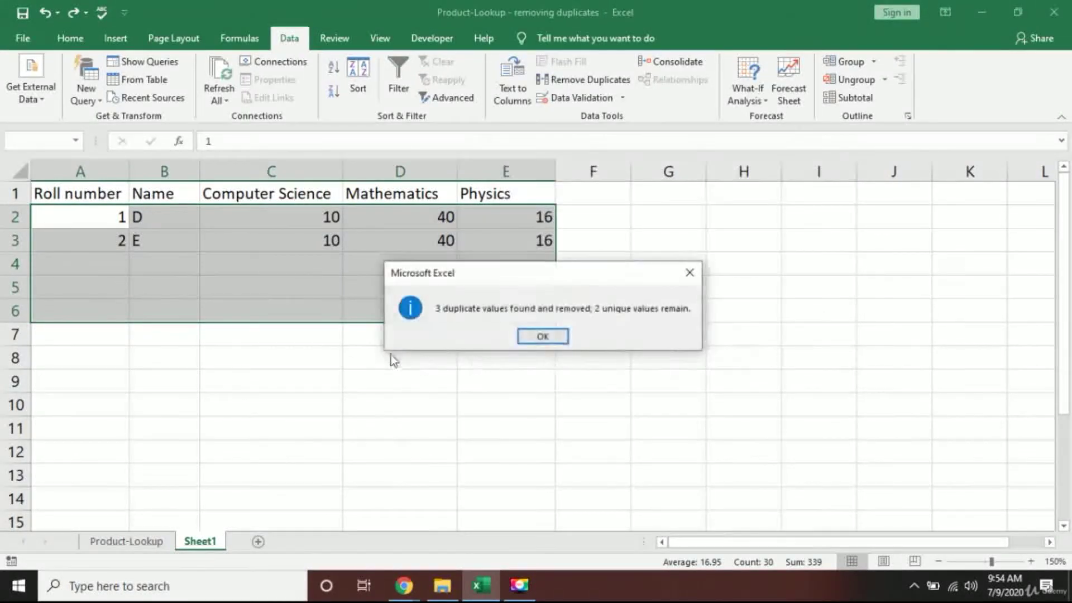
left_click(543, 337)
left_click(198, 261)
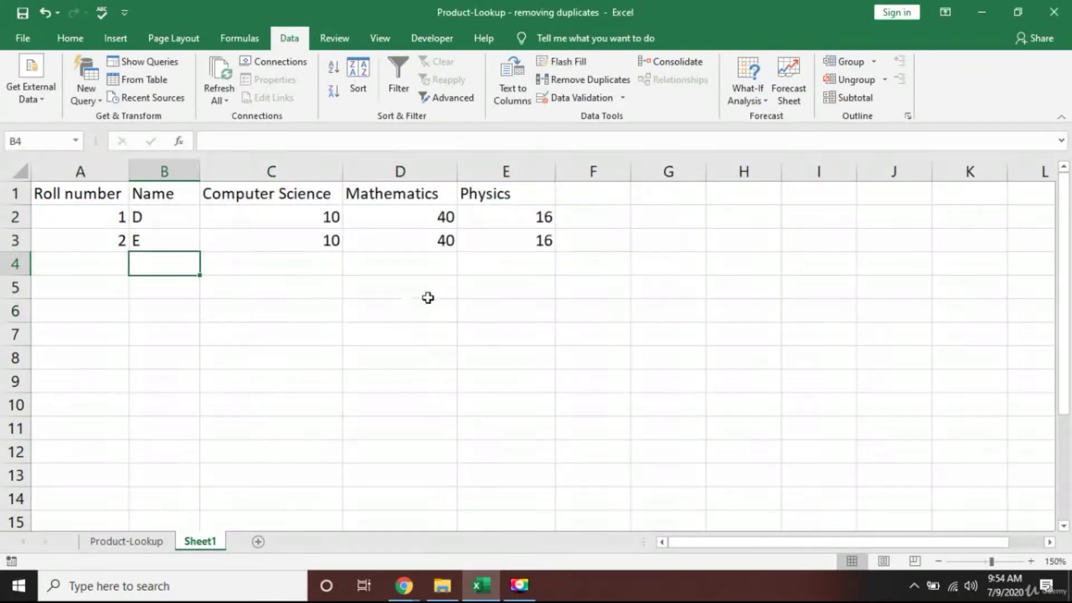
key("ctrl+z")
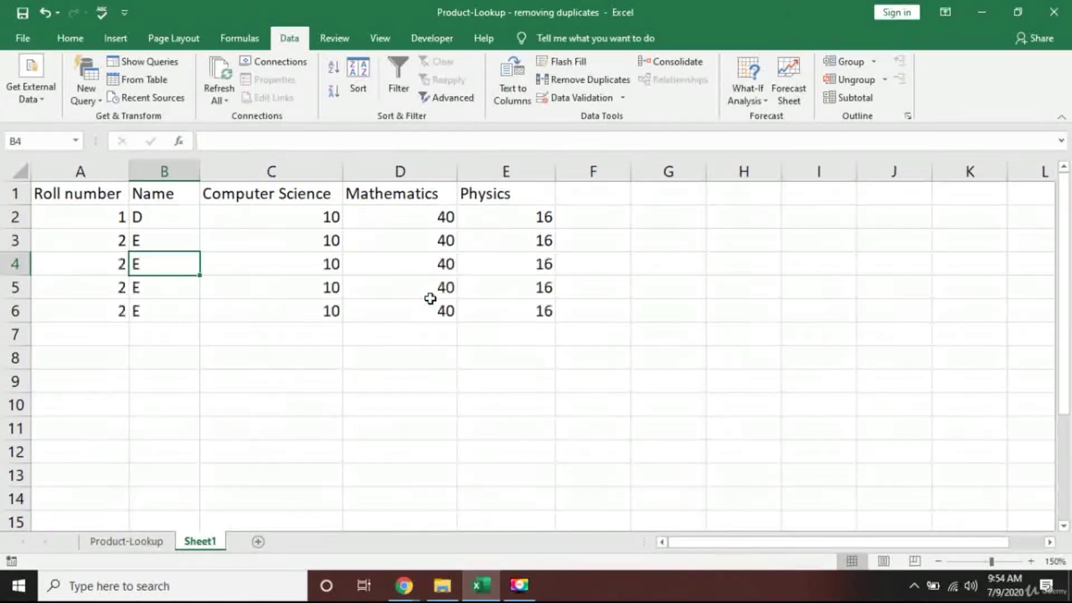
Step: Enter Mathematics marks 41, 42 and 43 in cells D4, D5 and D6
left_click(422, 307)
left_click(455, 264)
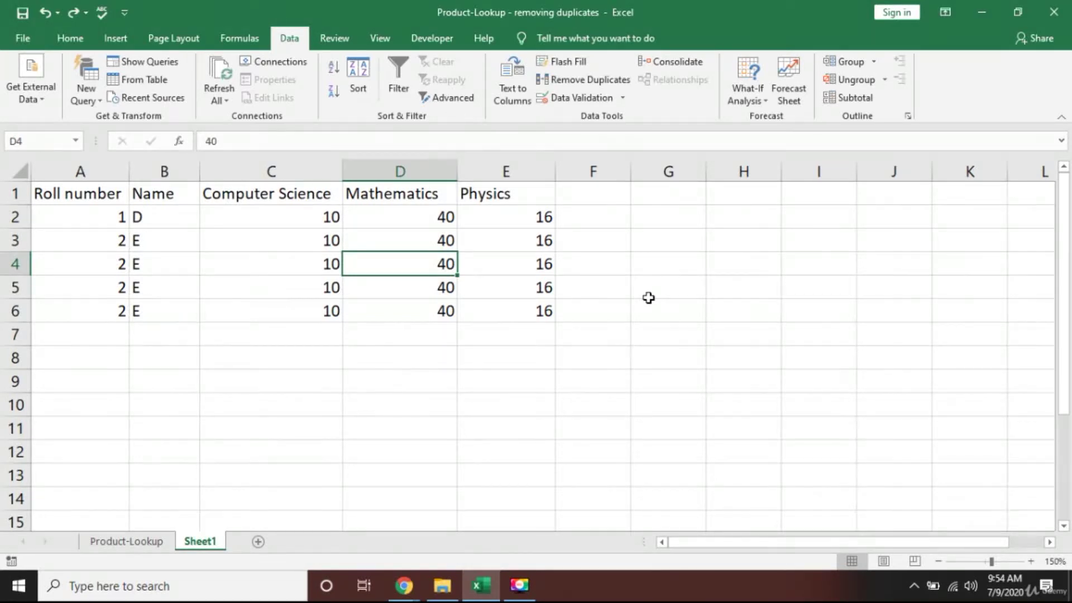
type("41")
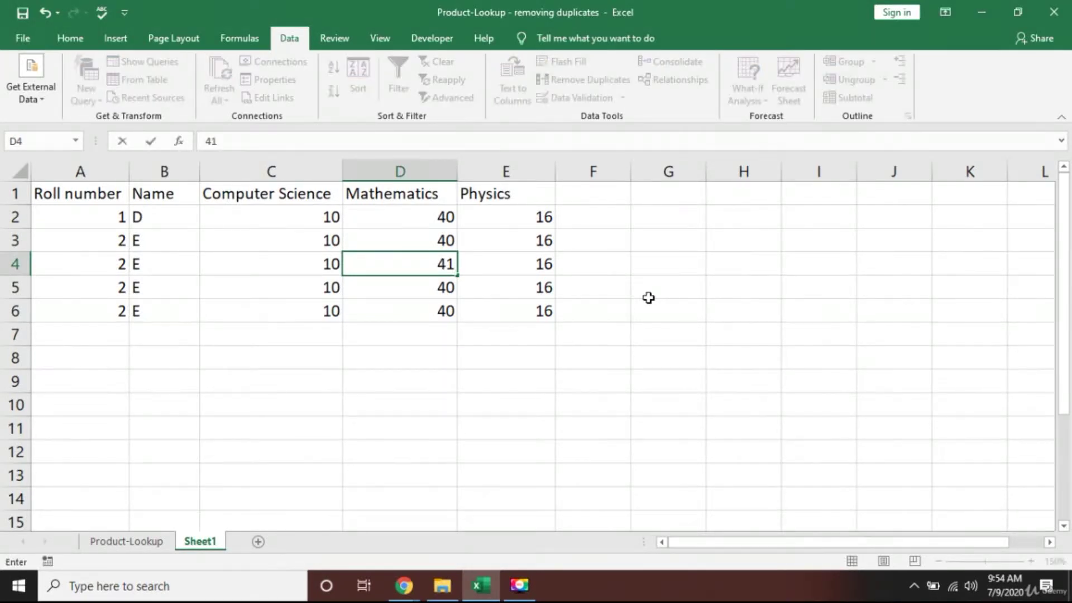
key("Return")
type("42")
key("Return")
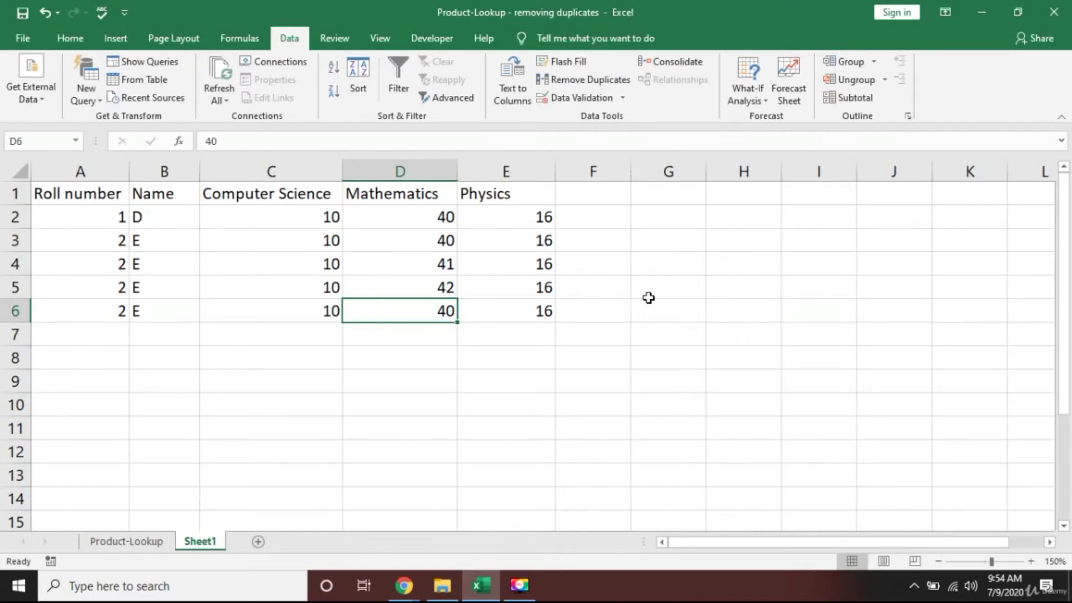
type("43")
key("Return")
Step: Return to the Roll number header in A1 and select down the first column
key("Up")
key("Up")
key("ctrl+Up")
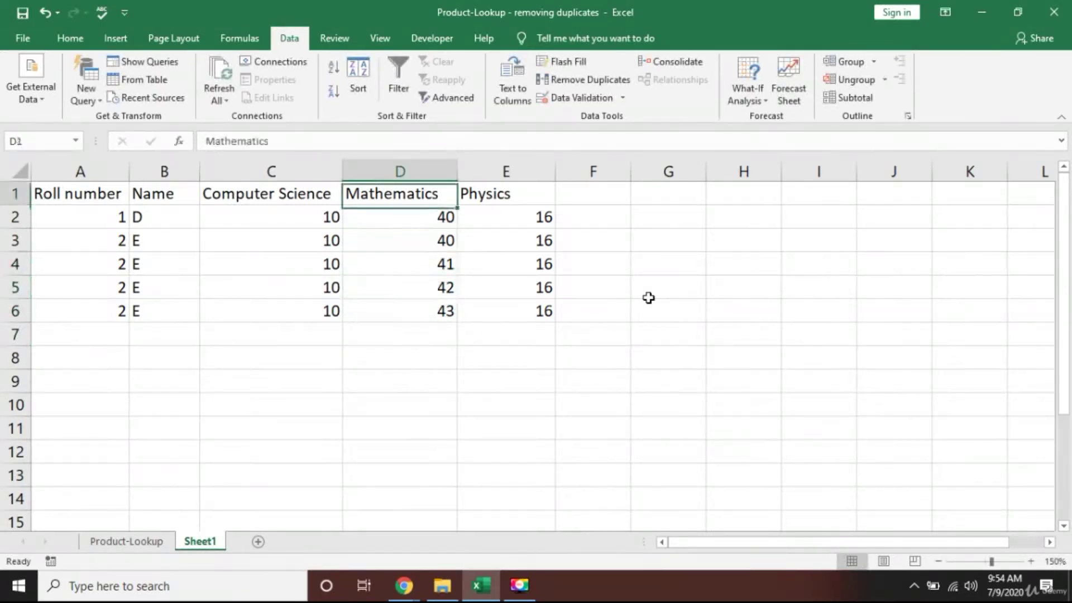
key("Left")
key("Left")
key("Left")
key("ctrl+shift+Down")
key("ctrl+shift+Right")
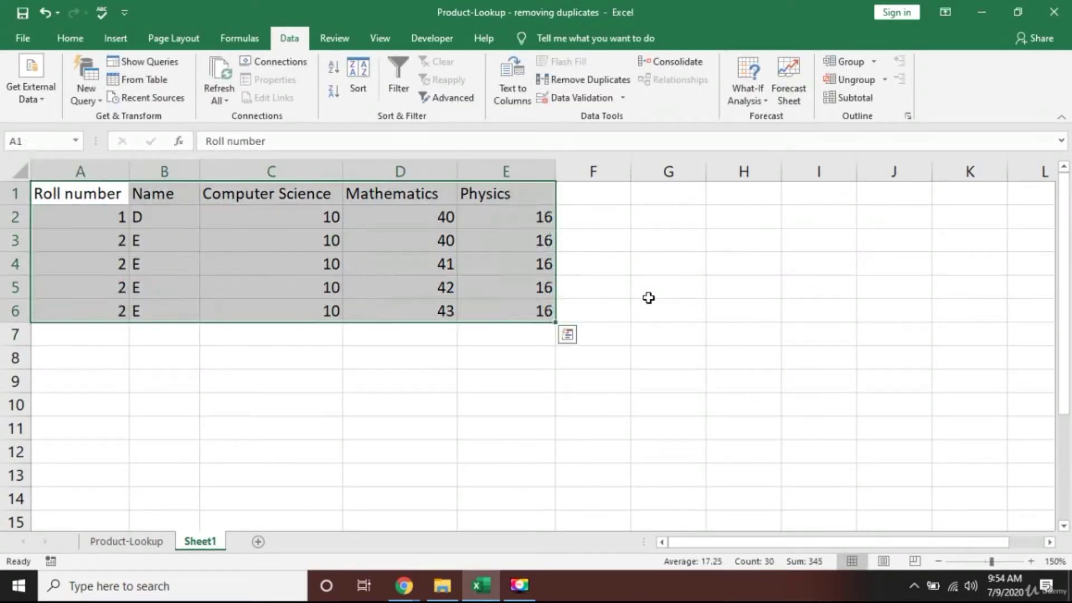
left_click(592, 82)
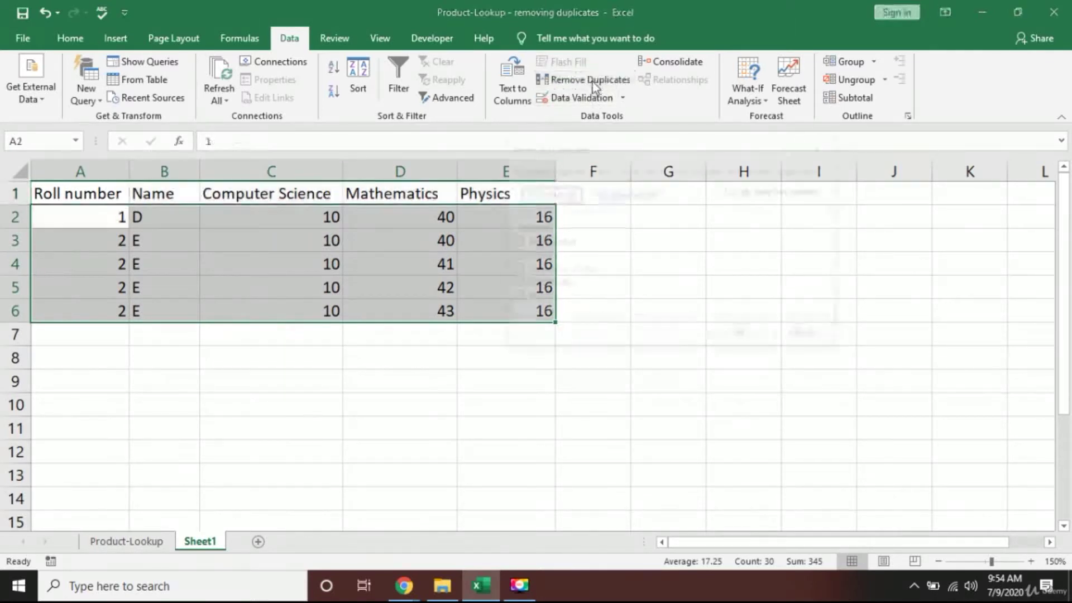
left_click_drag(649, 148, 765, 140)
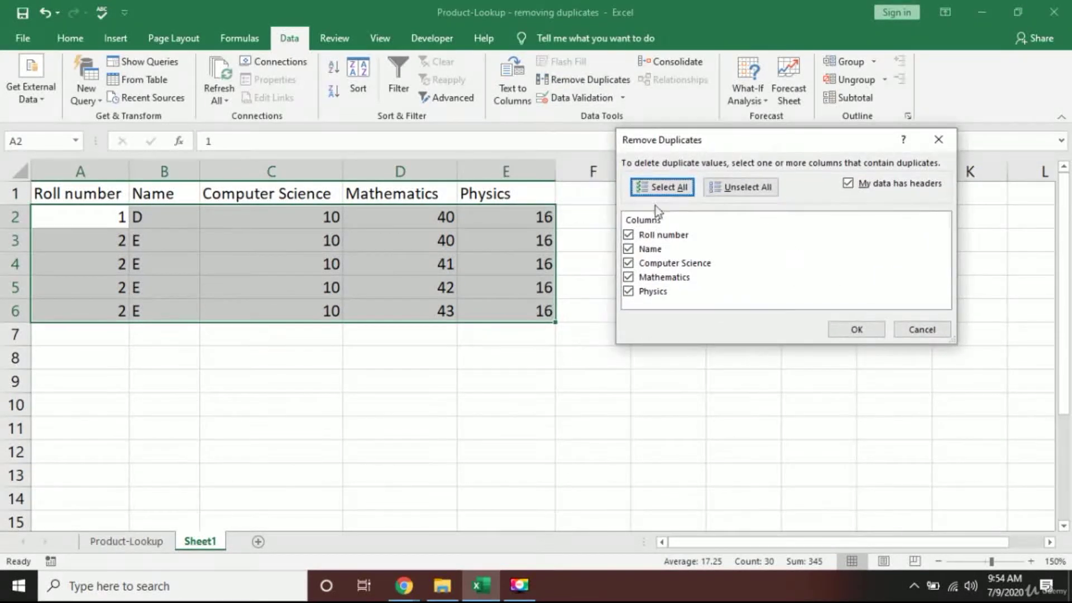
left_click(858, 330)
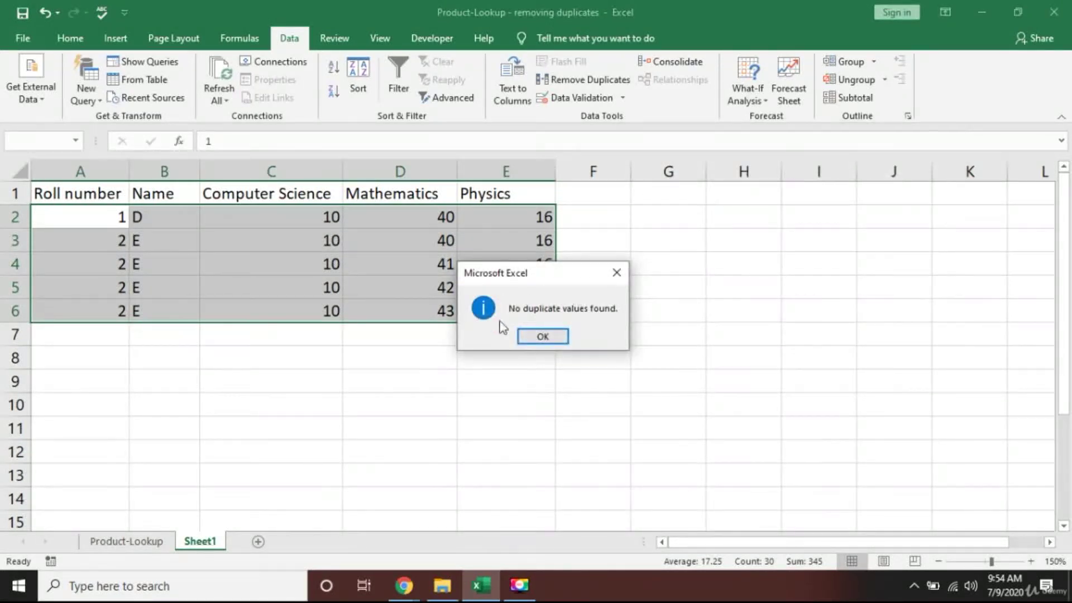
left_click_drag(579, 276, 709, 258)
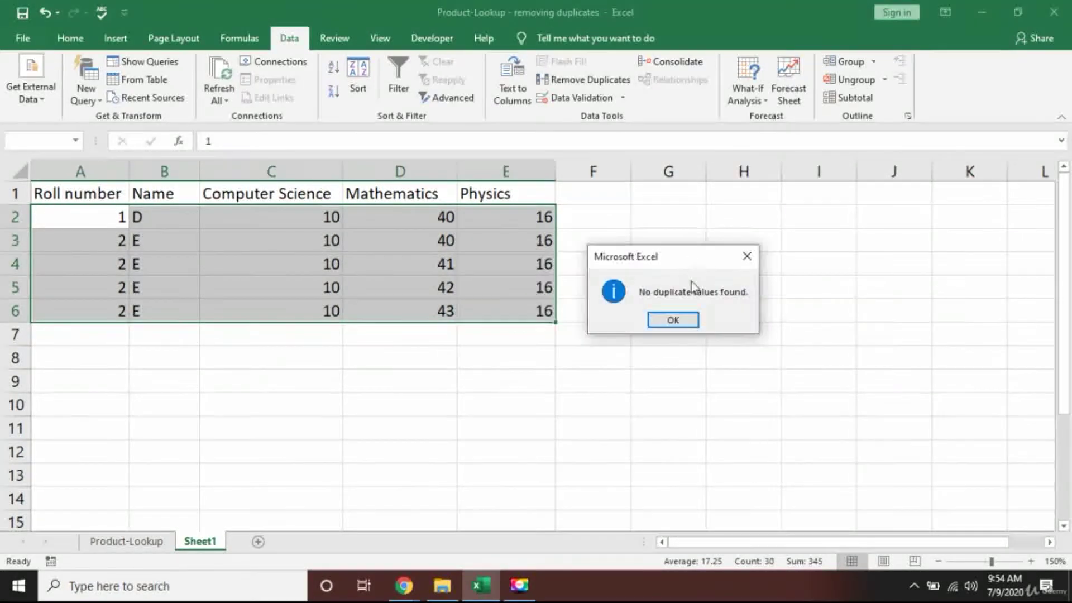
left_click(689, 319)
left_click(174, 246)
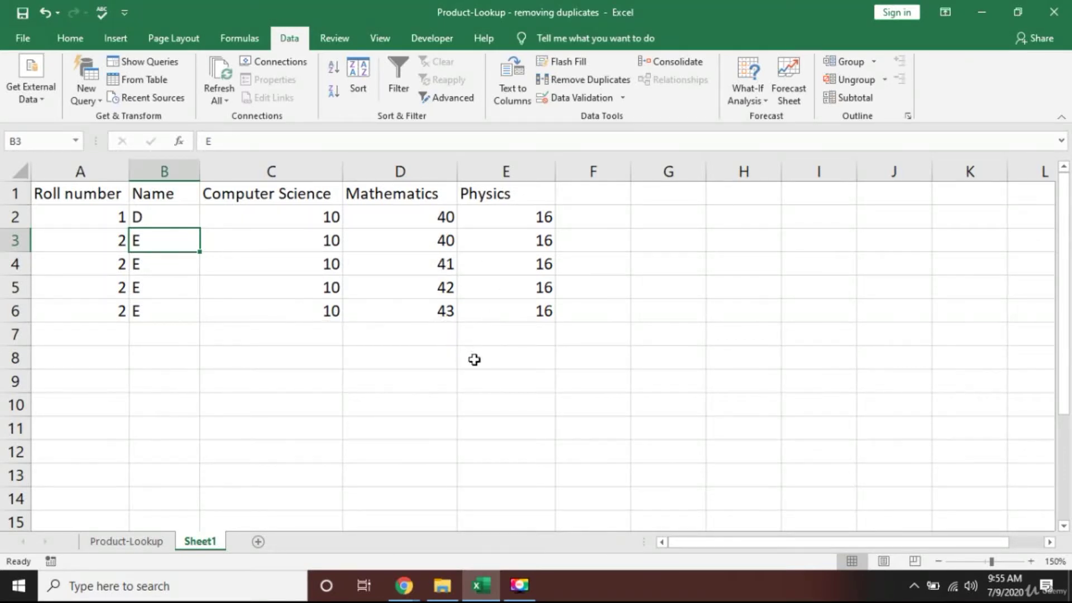
key("Up")
key("Up")
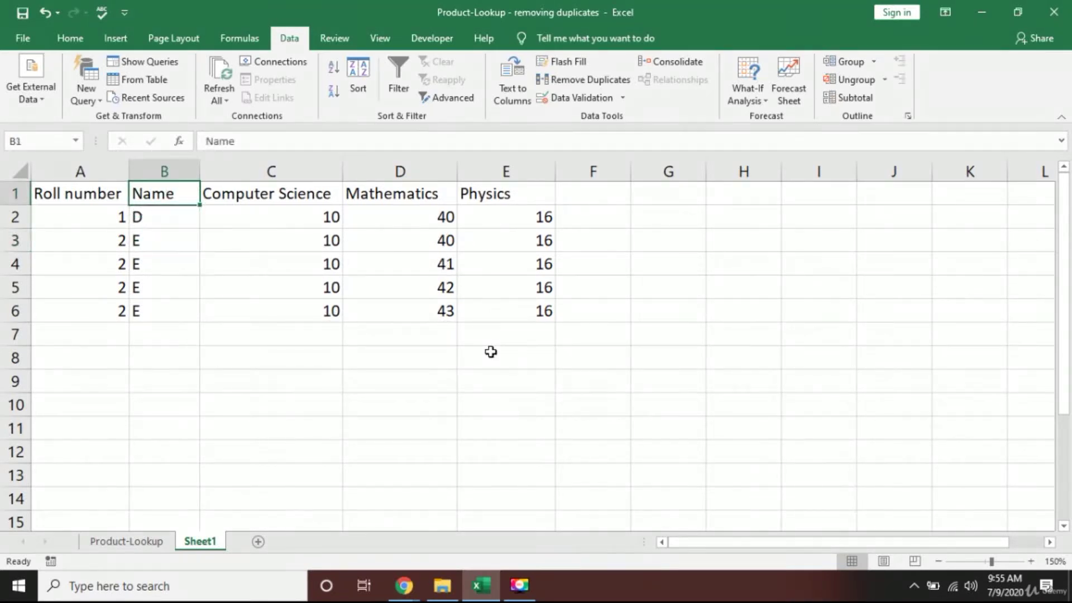
Step: Select A1:E6 and remove duplicates with Mathematics unchecked, leaving only the D and E records
key("Left")
key("ctrl+shift+Right")
key("ctrl+shift+Down")
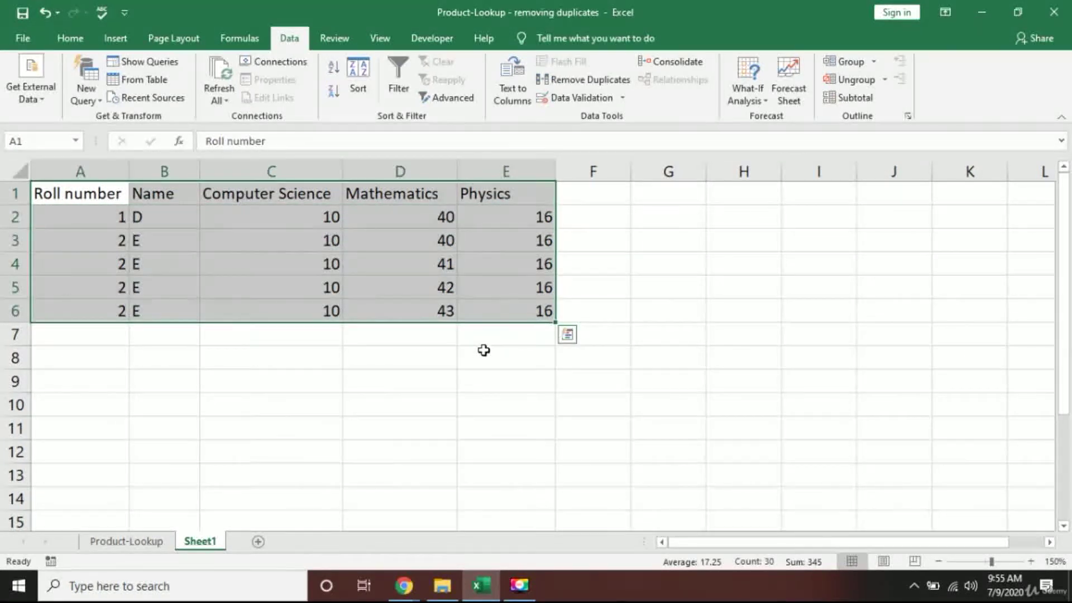
left_click(585, 80)
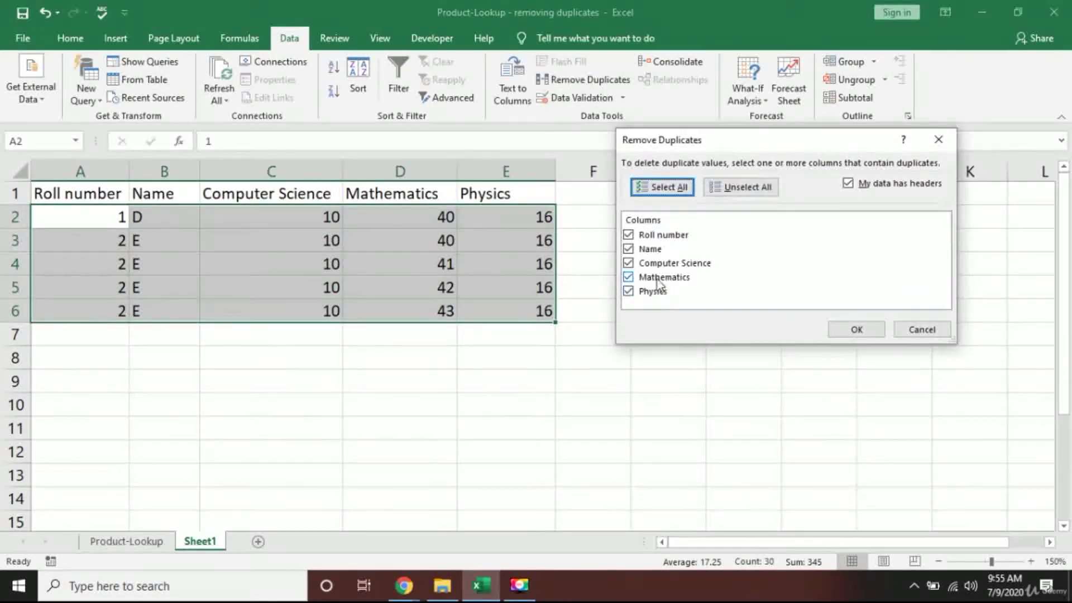
left_click(641, 277)
left_click(629, 277)
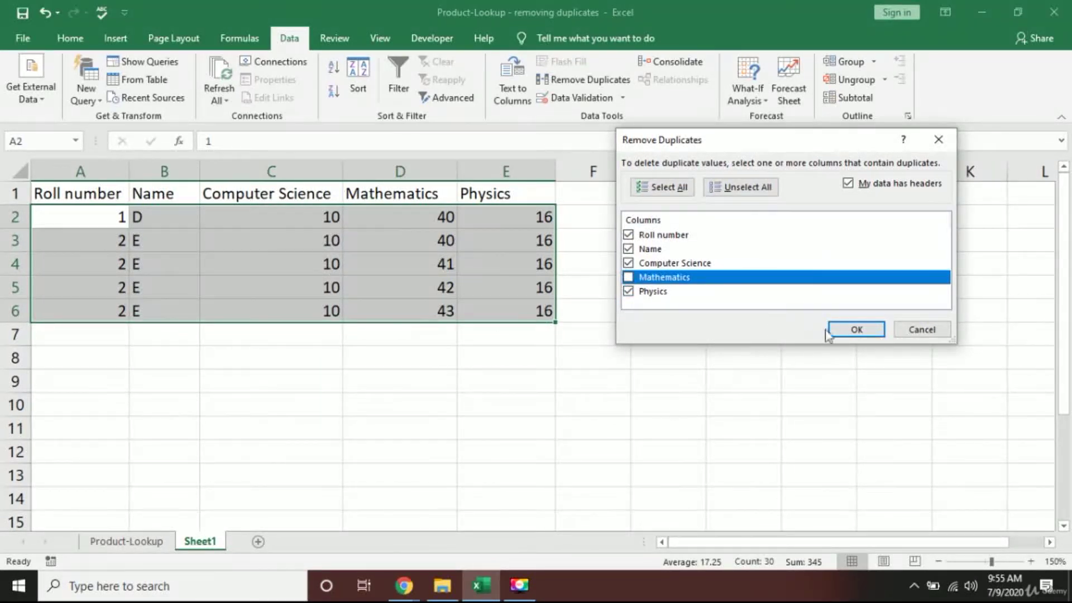
left_click(856, 329)
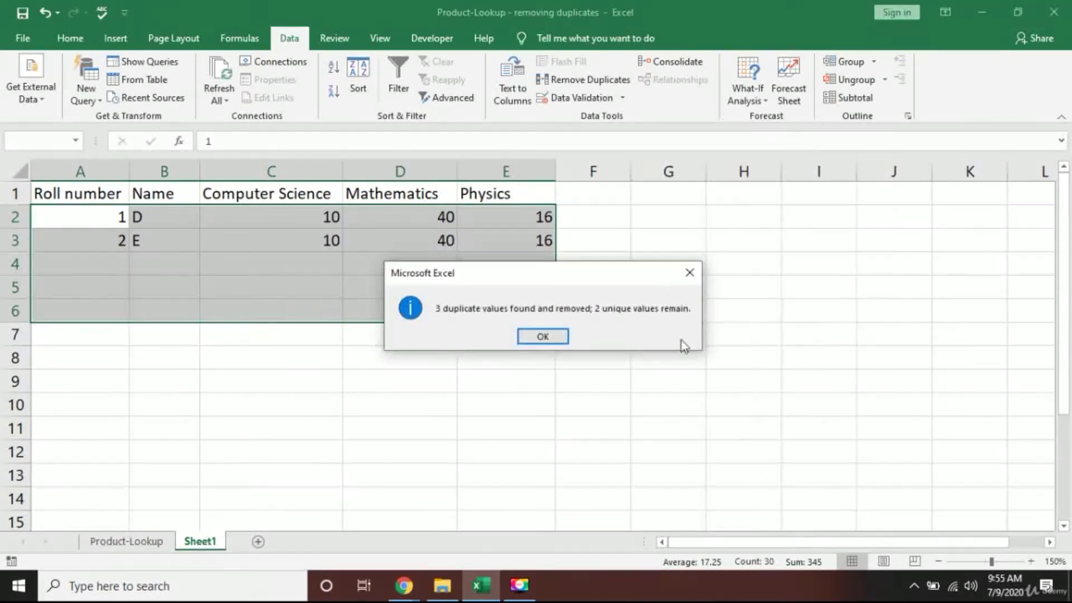
left_click_drag(554, 263, 617, 322)
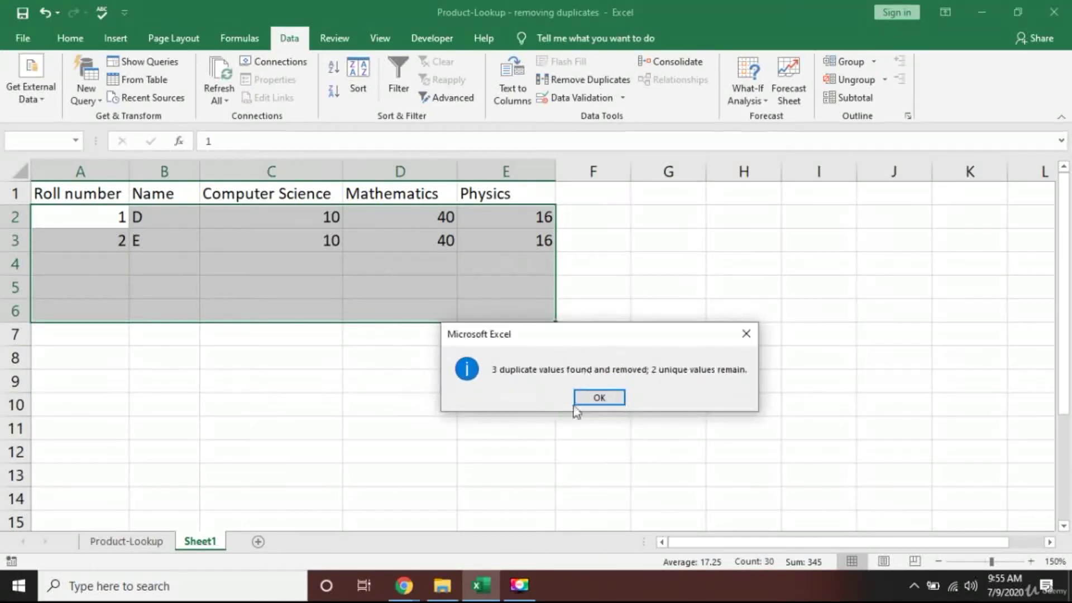
left_click(611, 397)
left_click(446, 330)
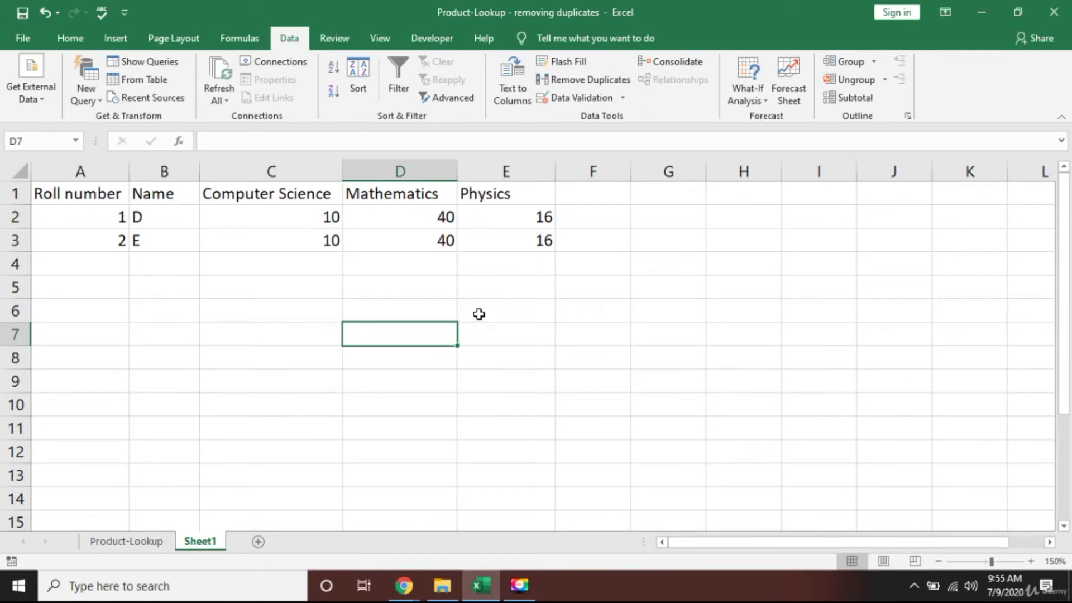
Step: Undo the removal to restore the five rows, then reselect the table A1:E6
key("ctrl+z")
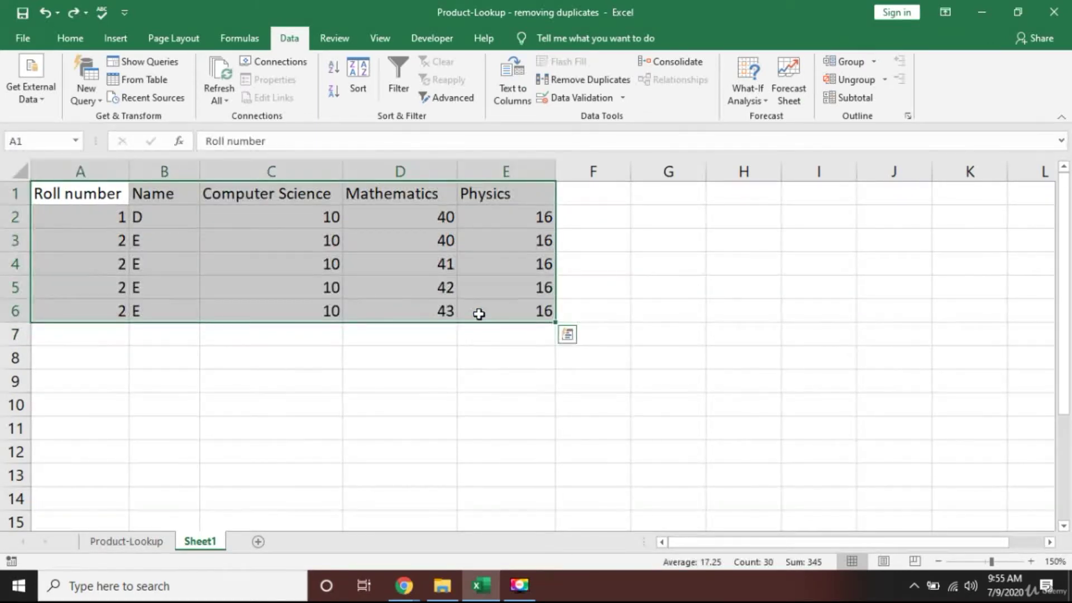
key("Down")
key("Up")
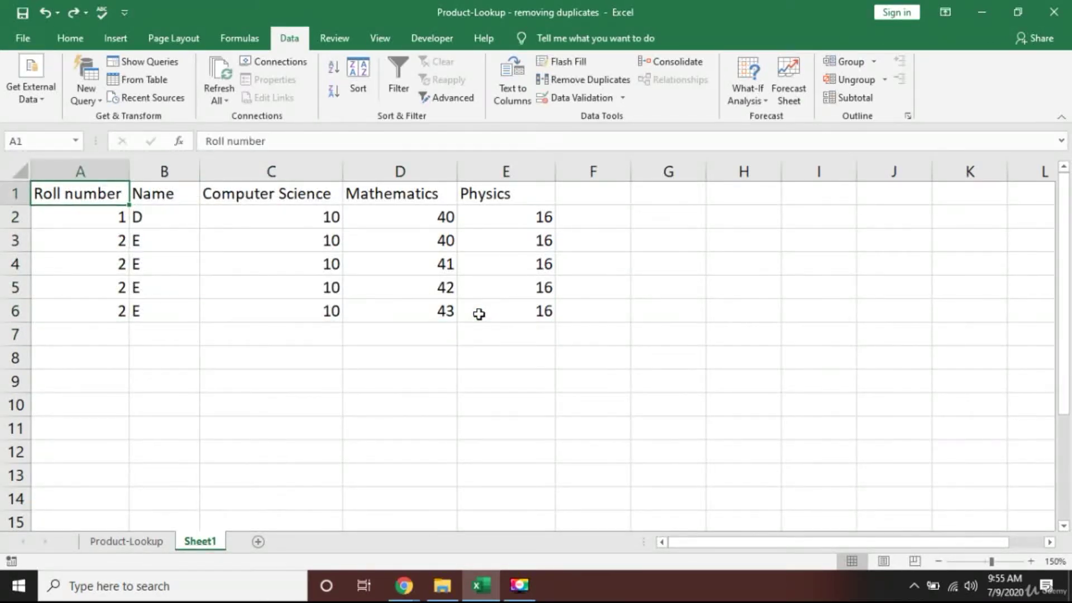
key("ctrl+shift+Down")
key("ctrl+shift+Right")
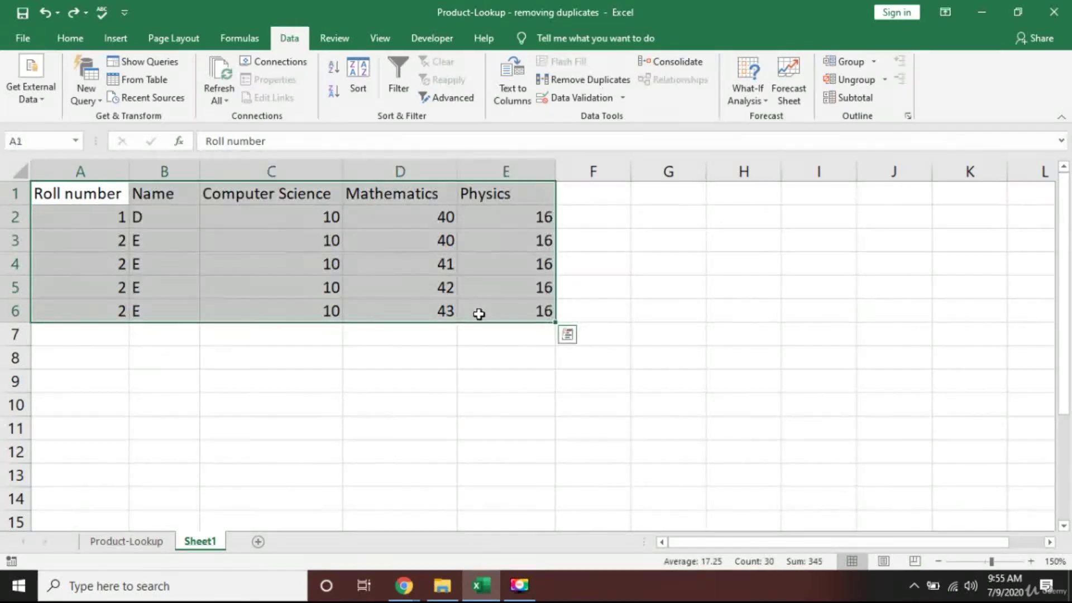
Step: Remove duplicates on Roll number only, unchecking Name, Computer Science, Mathematics and Physics
left_click(582, 79)
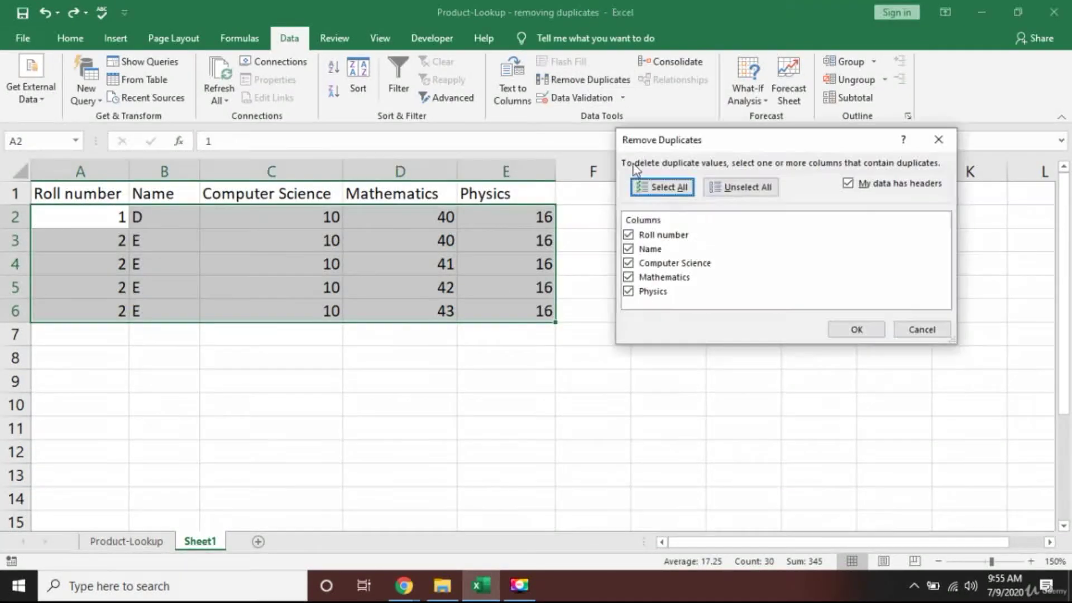
left_click(649, 251)
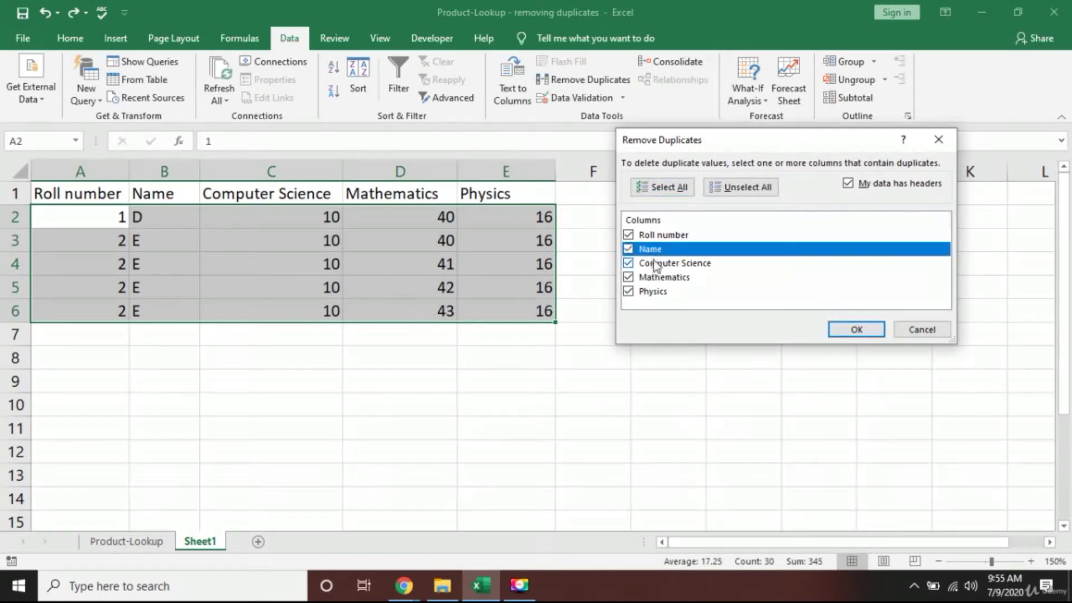
left_click(628, 263)
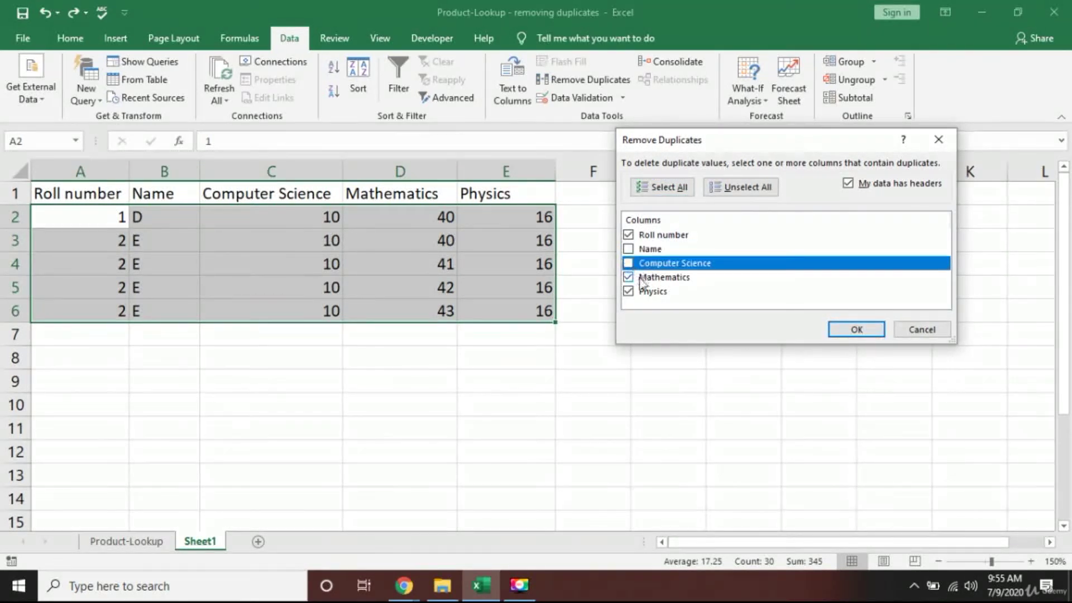
left_click(629, 278)
left_click(628, 292)
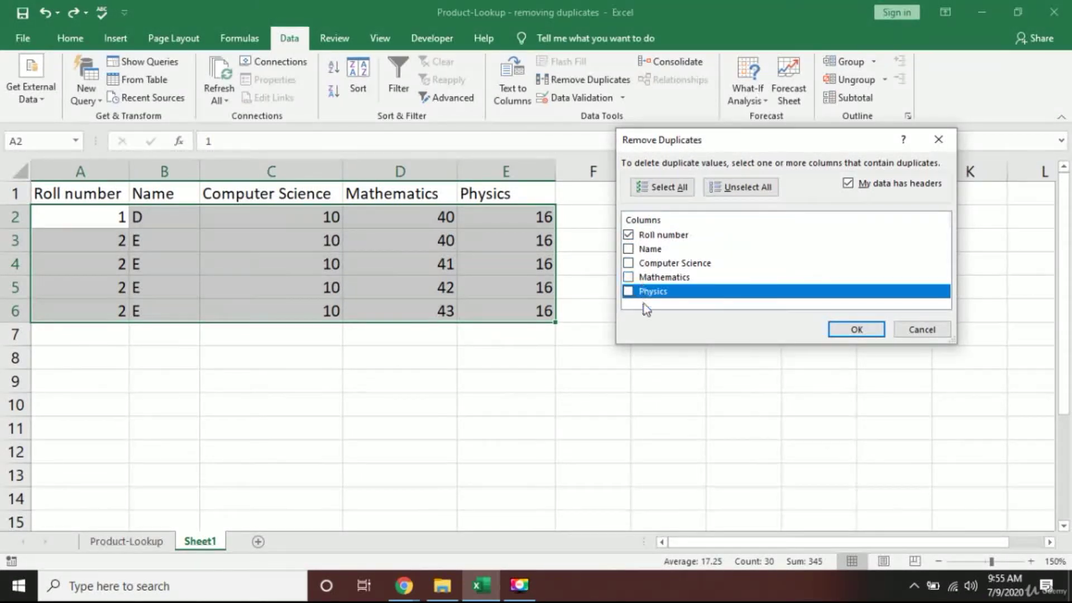
left_click(848, 336)
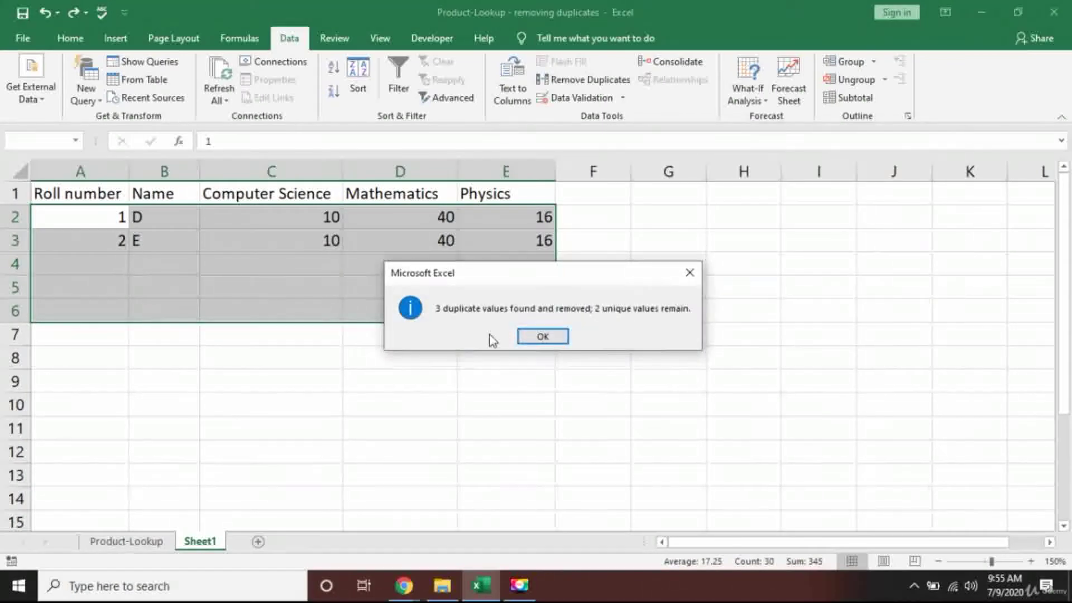
left_click(562, 339)
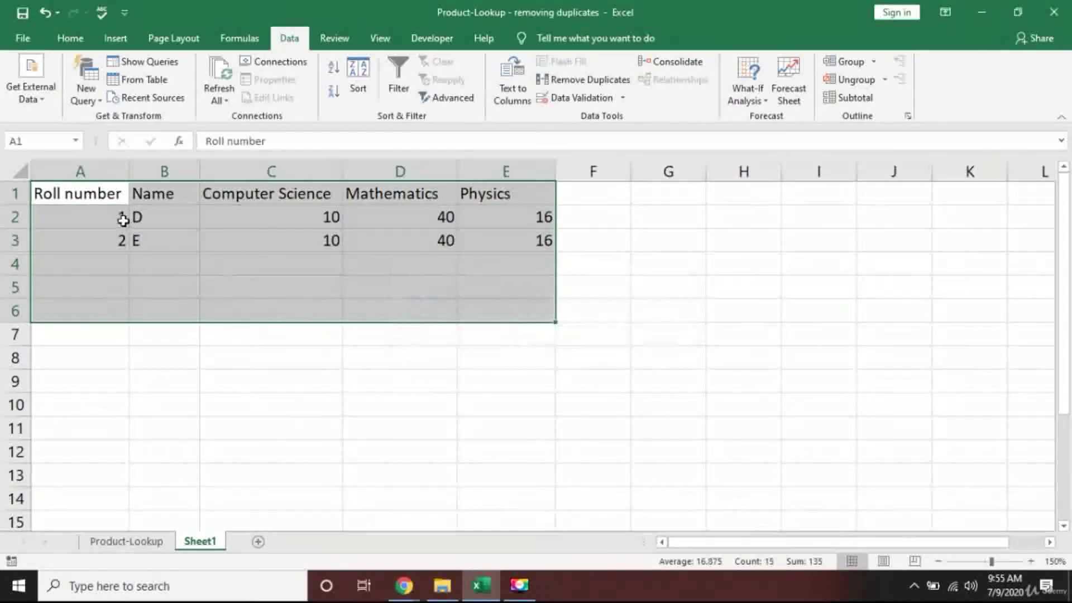
left_click(173, 240)
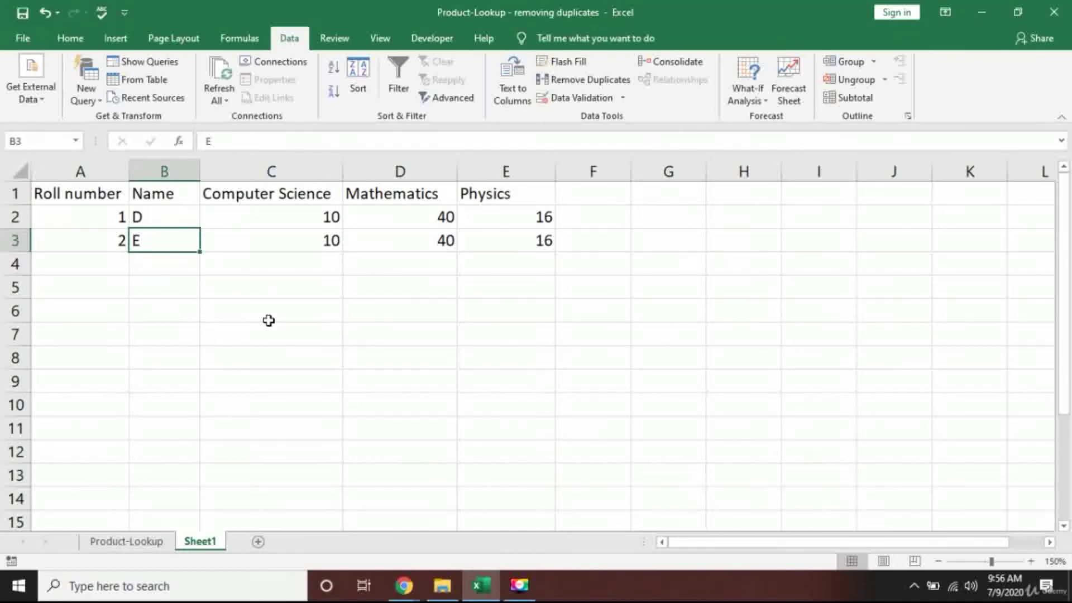
Step: Move to the Product-Lookup sheet tab with Ctrl+Page Up
key("ctrl+Page_Up")
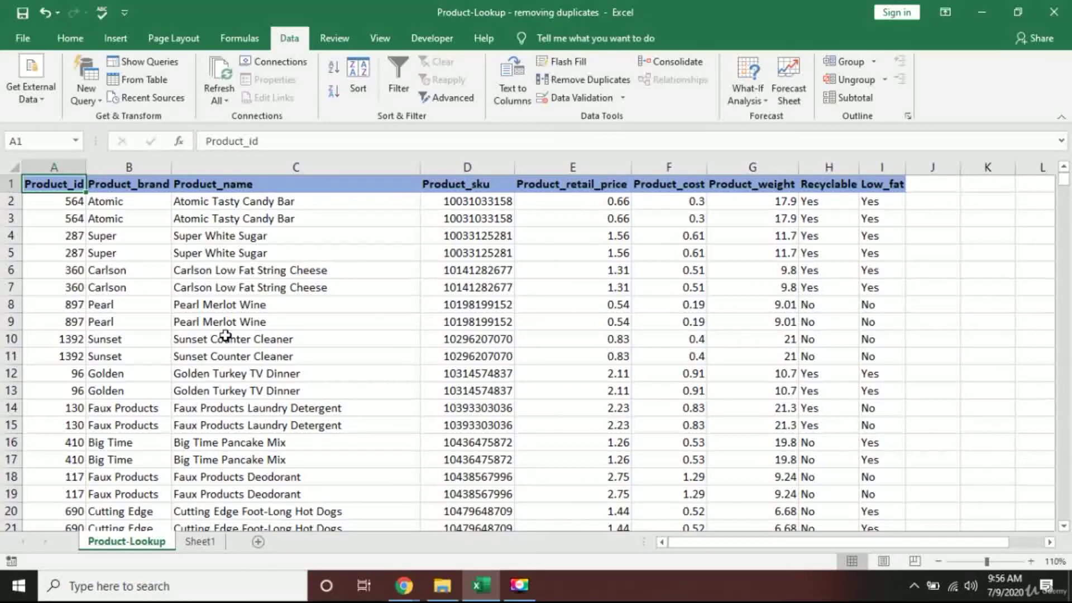
Step: Check that the product data ends at row 3121, then return to the top
key("ctrl+Down")
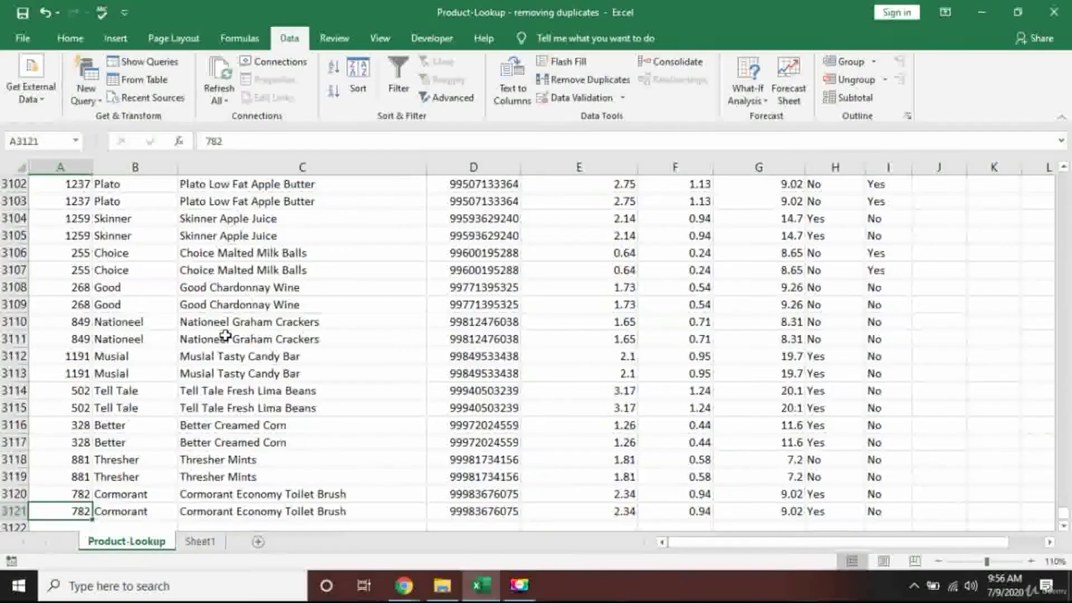
key("Down")
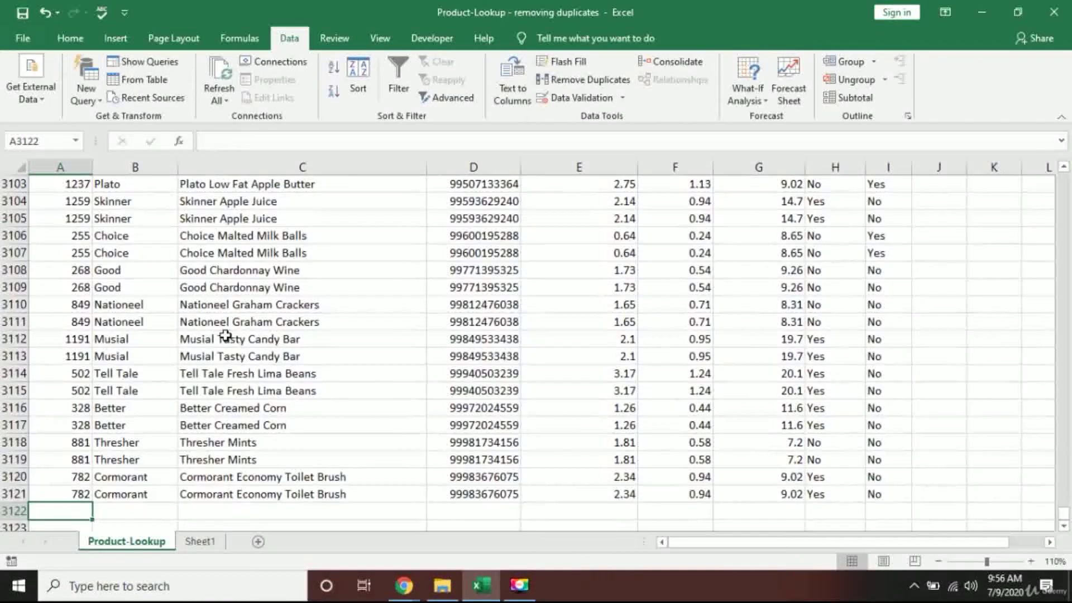
key("Up")
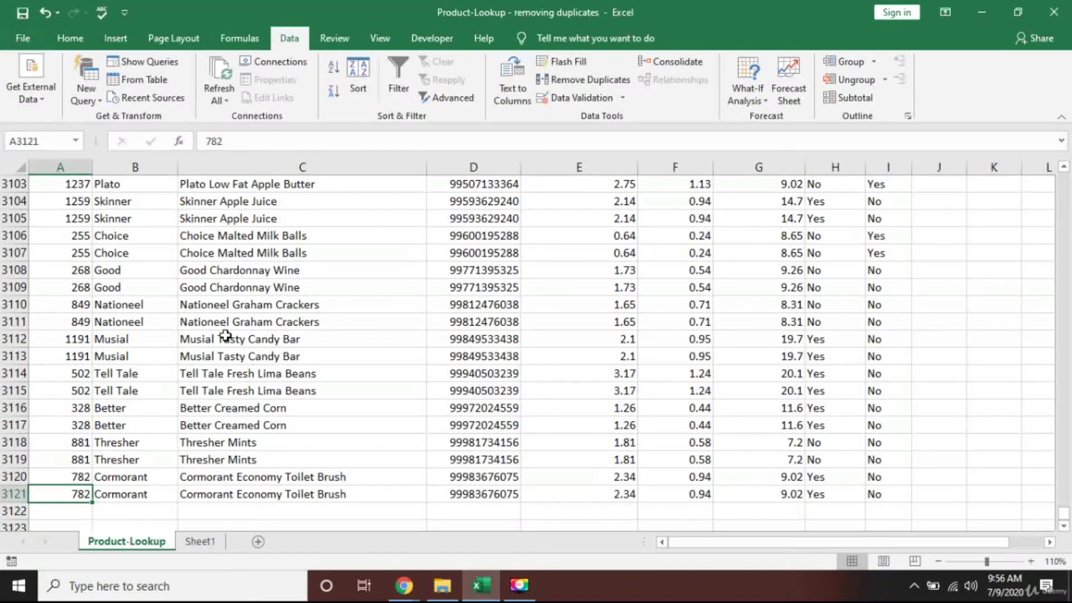
key("ctrl+Up")
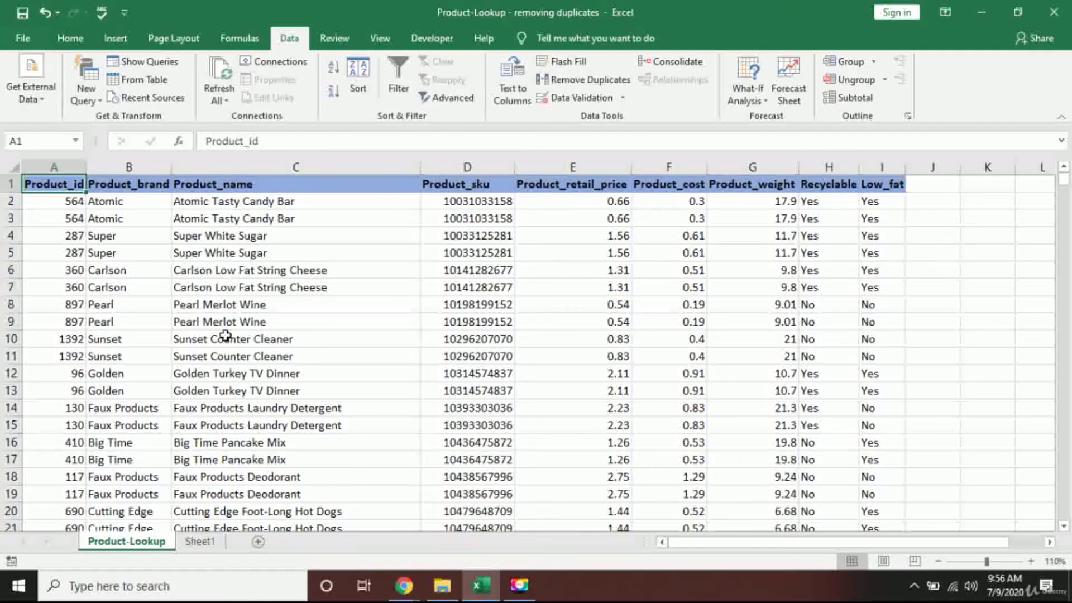
Step: Select the entire product table and open Remove Duplicates for it
key("ctrl+shift+Right")
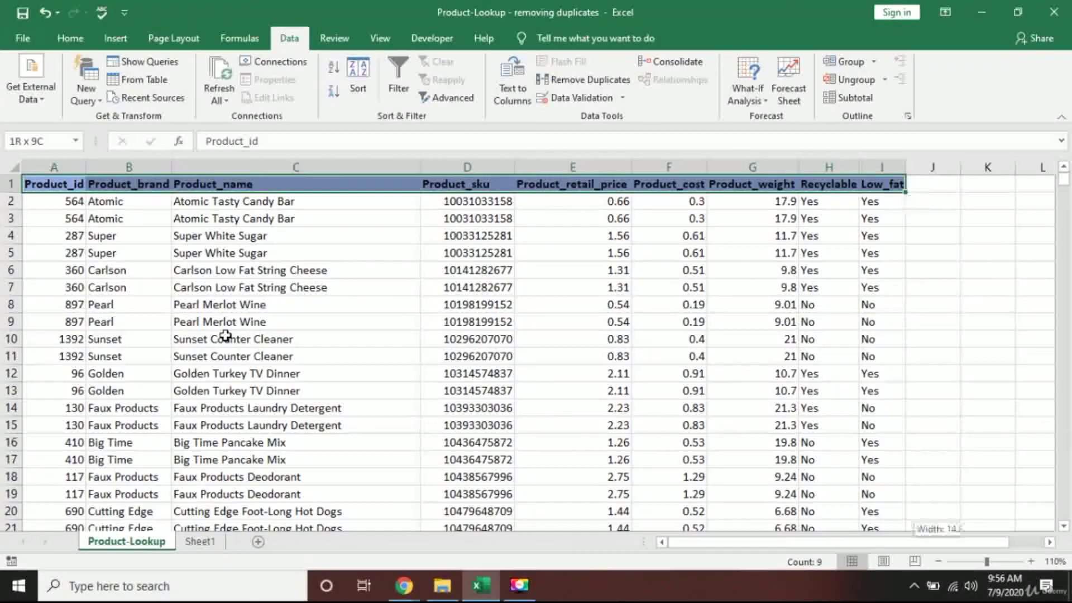
key("ctrl+shift+Down")
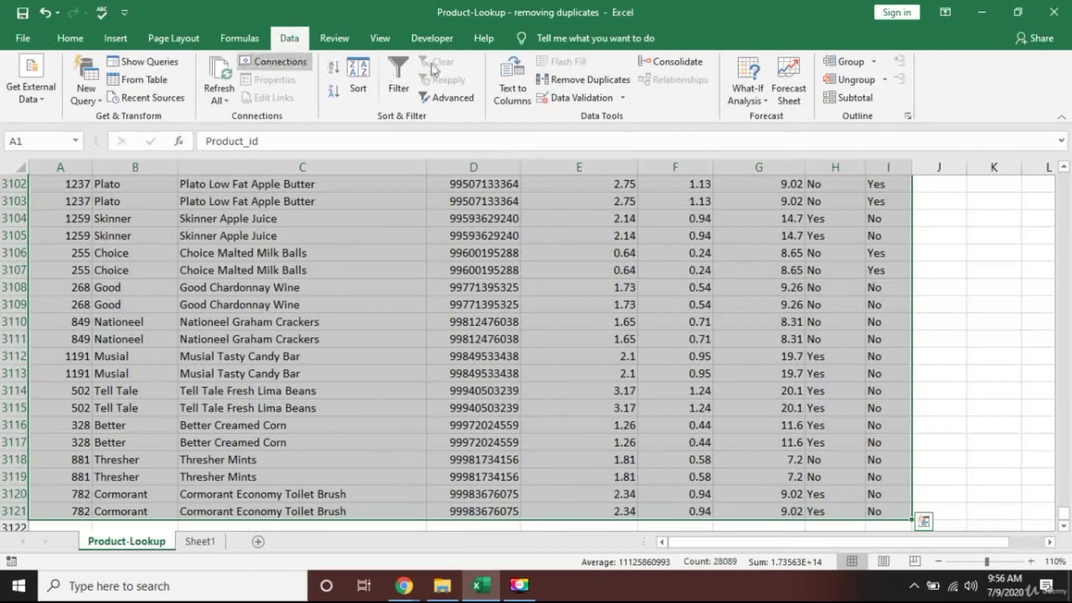
left_click(600, 88)
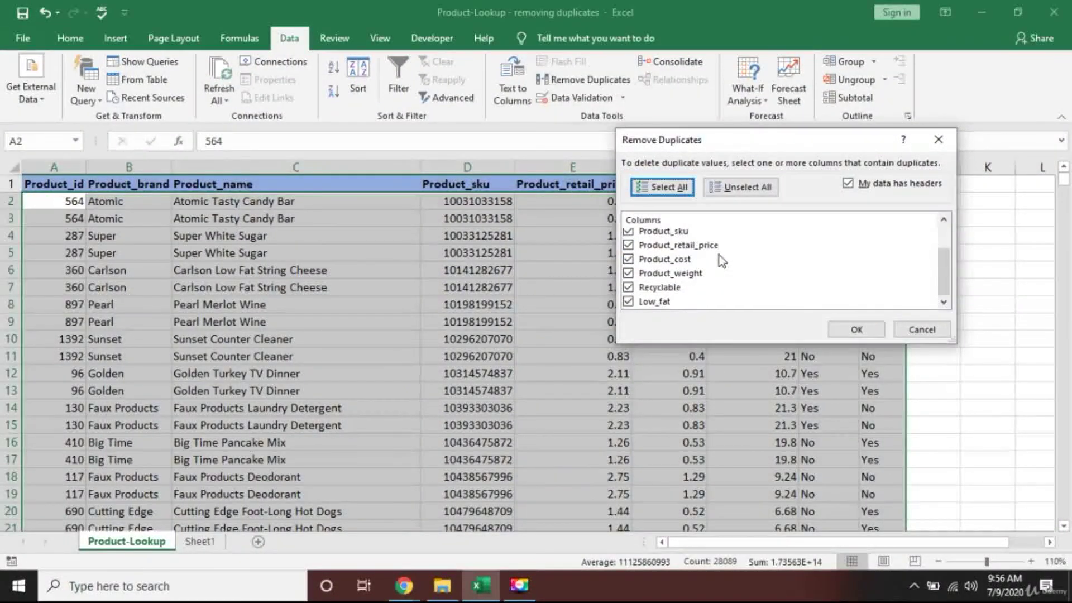
Step: Remove duplicates with all nine columns checked, deleting 1560 rows and keeping 1560 unique
scroll(720, 260, "up", 2)
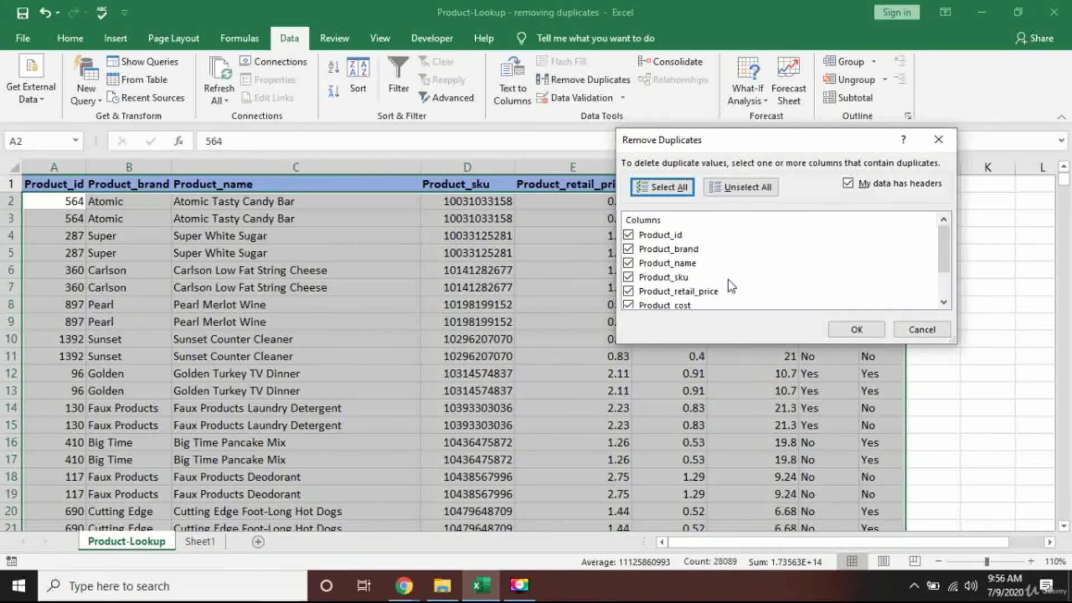
scroll(679, 251, "down", 1)
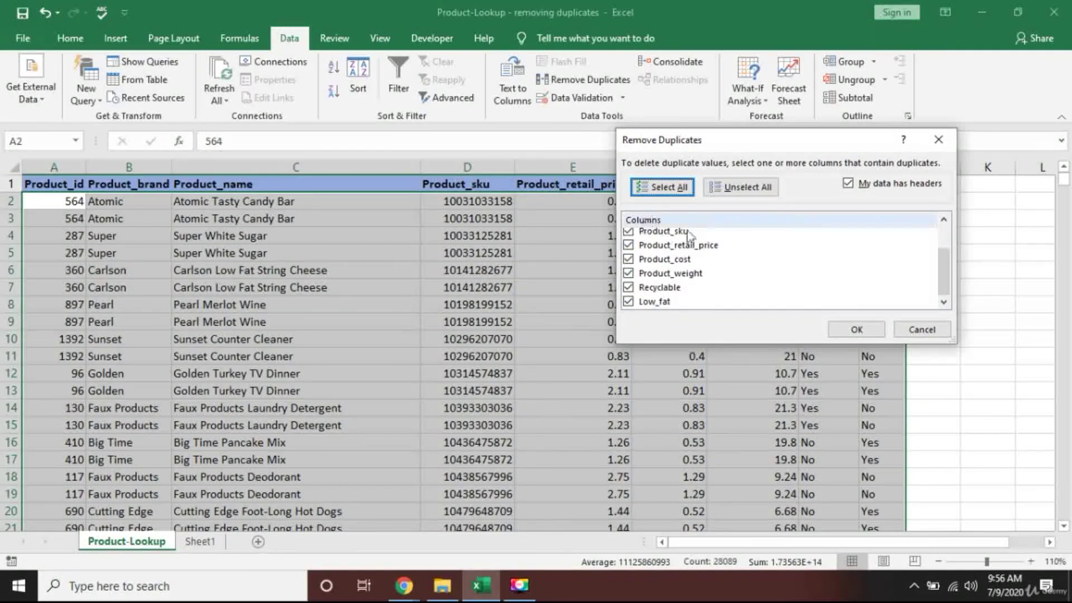
scroll(705, 268, "up", 1)
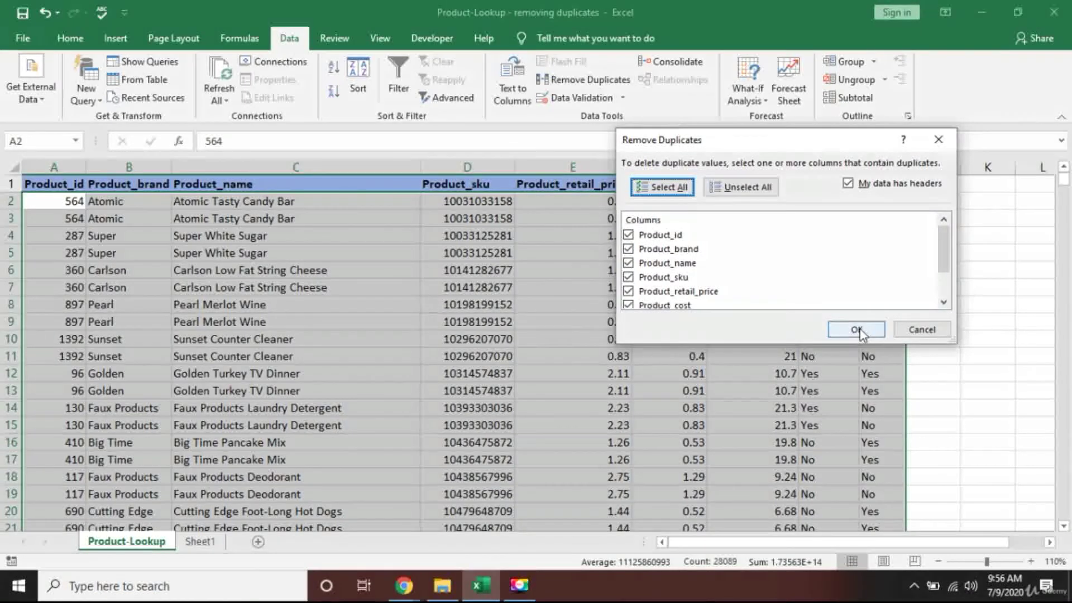
left_click(858, 330)
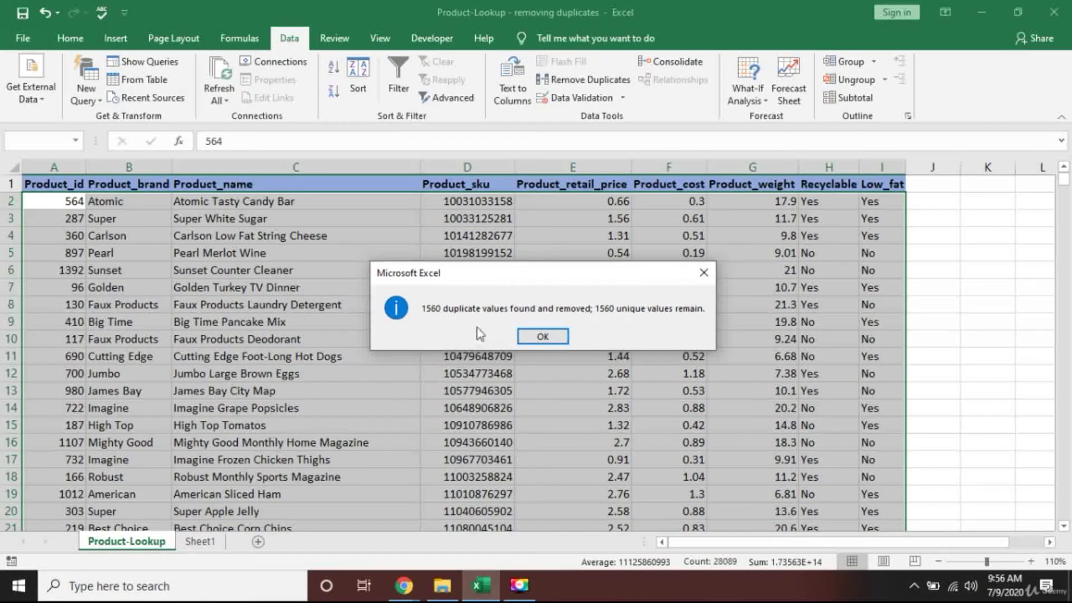
left_click(544, 337)
Step: Inspect the remaining product rows, such as Sunset Counter Cleaner and Faux Products Deodorant
left_click(180, 270)
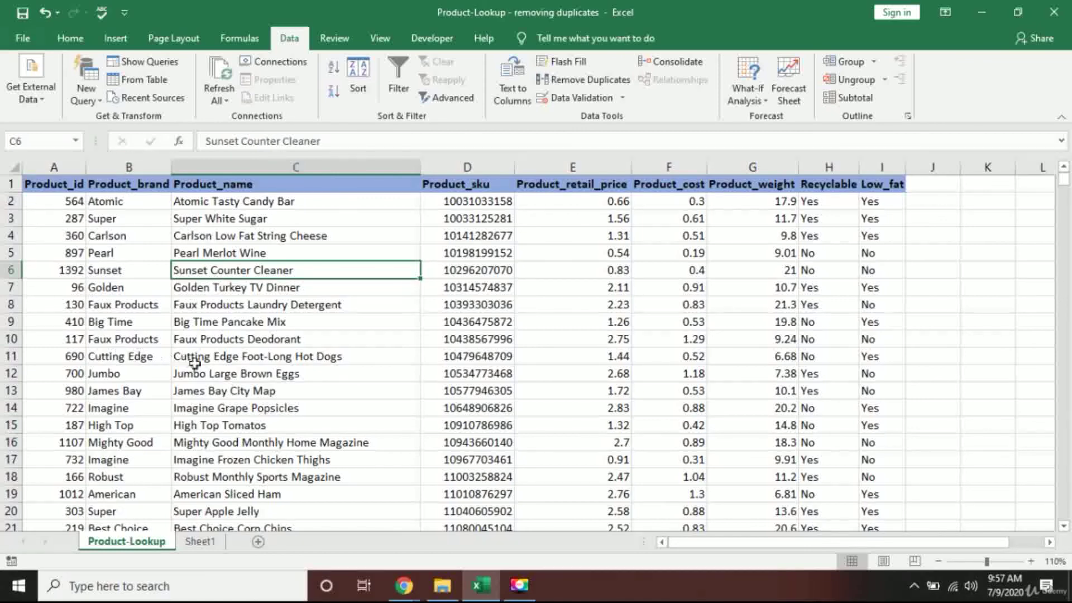
left_click(270, 344)
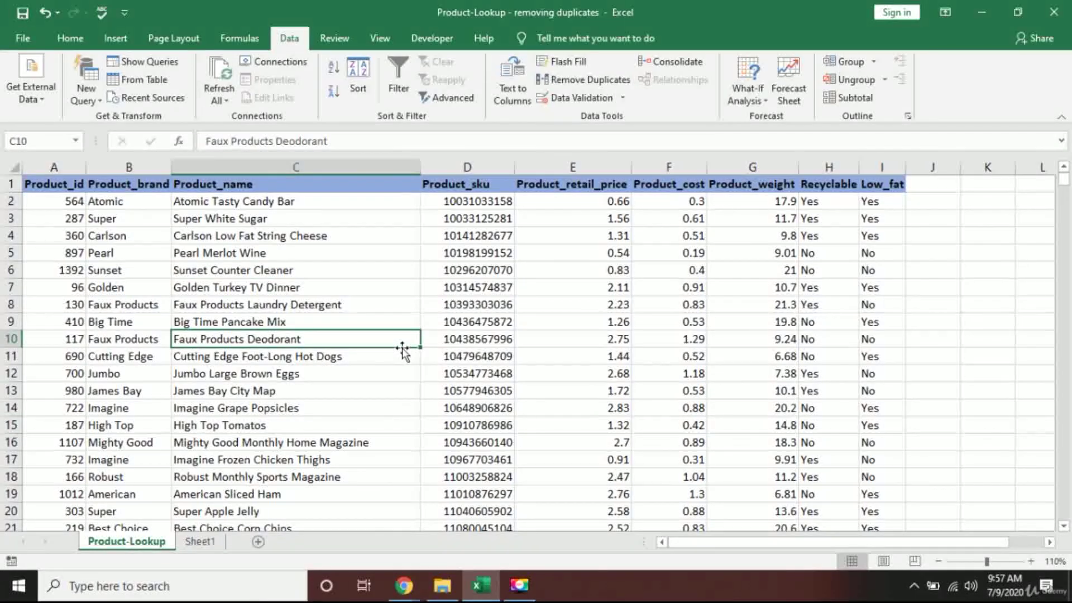